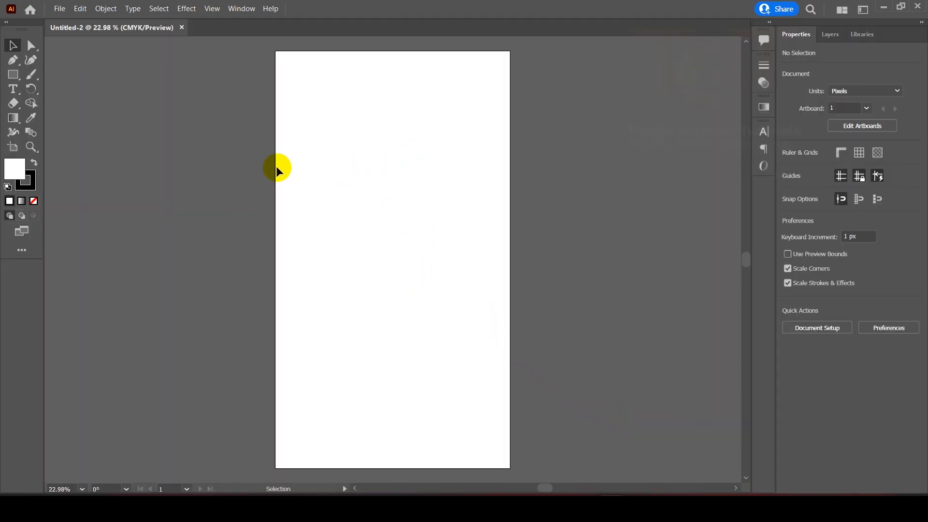
- Draw a vertical line about 629 px long near the artboard's left edge with the Line Segment tool
left_click(15, 77)
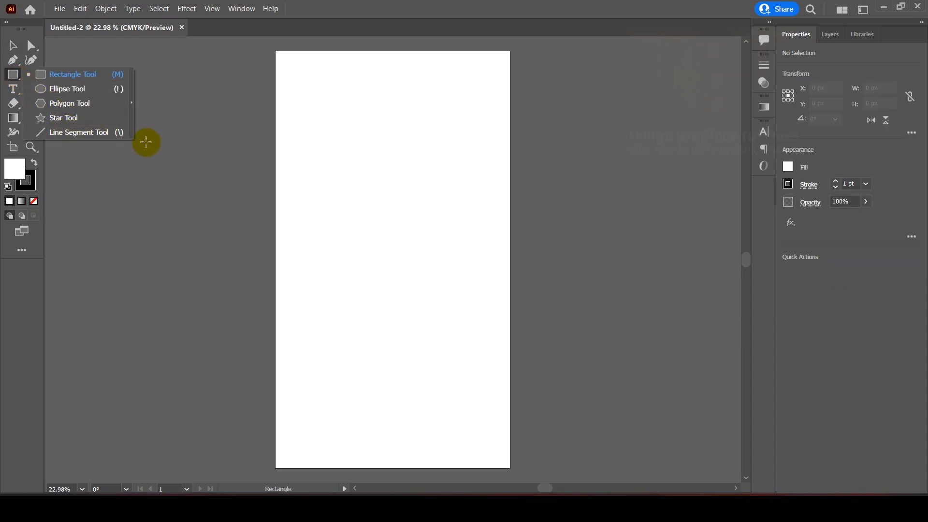
left_click(105, 131)
left_click_drag(294, 135, 294, 271)
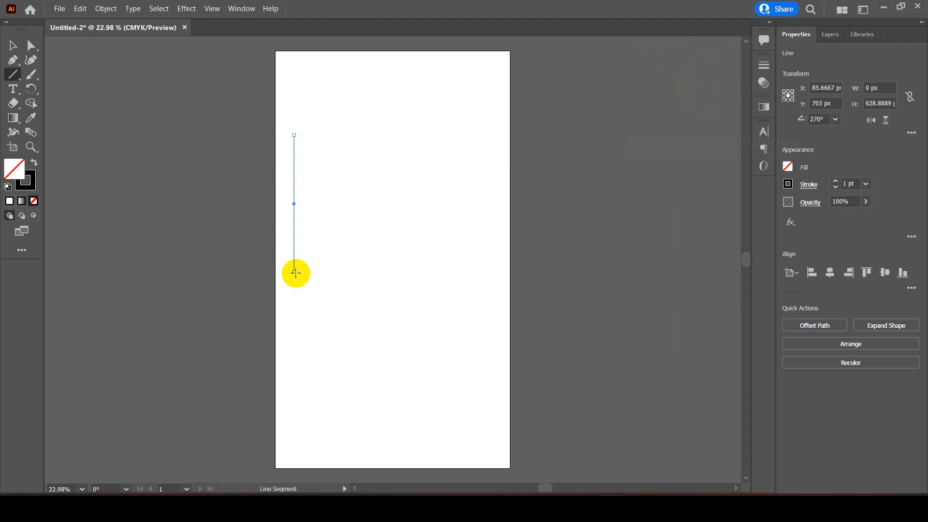
- Duplicate the vertical line to the right about 84 px away and repeat the copy until there are five evenly spaced lines
left_click(14, 45)
scroll(292, 166, "up", 2)
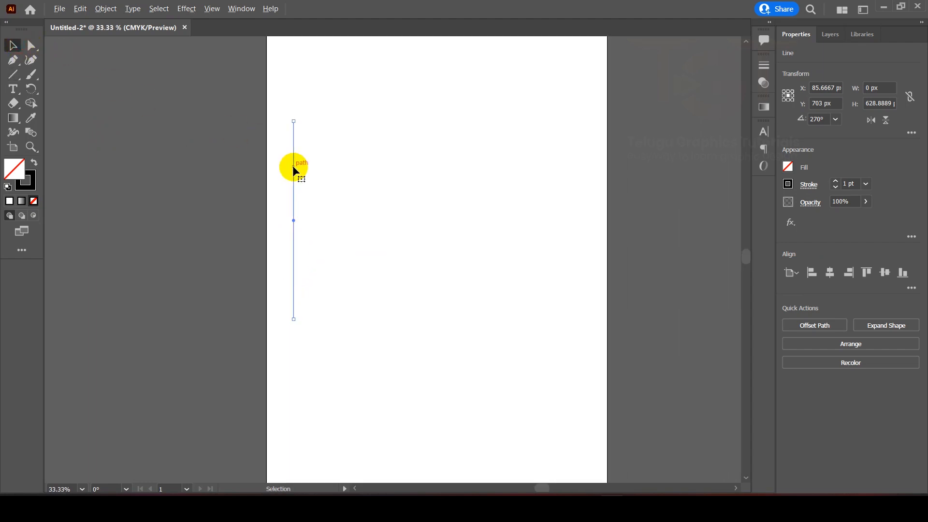
left_click_drag(294, 171, 320, 172)
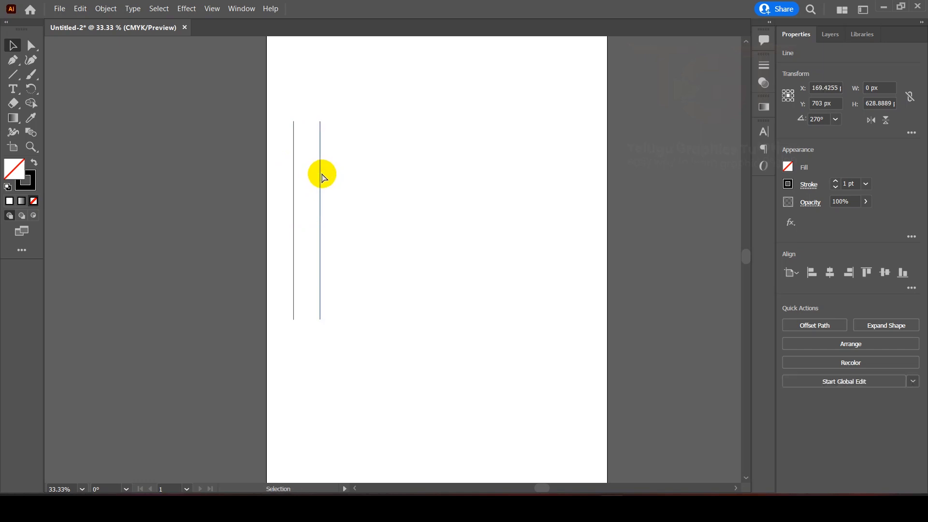
key("ctrl+d")
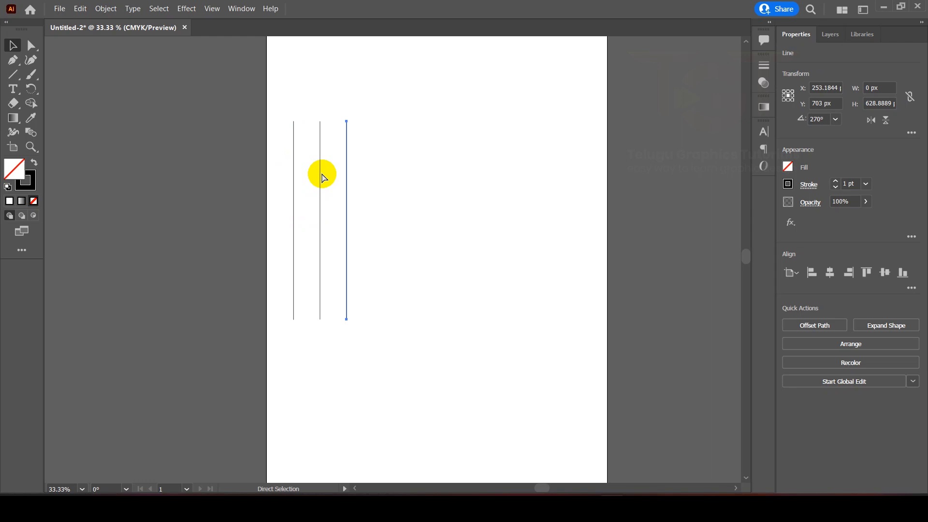
key("ctrl+d")
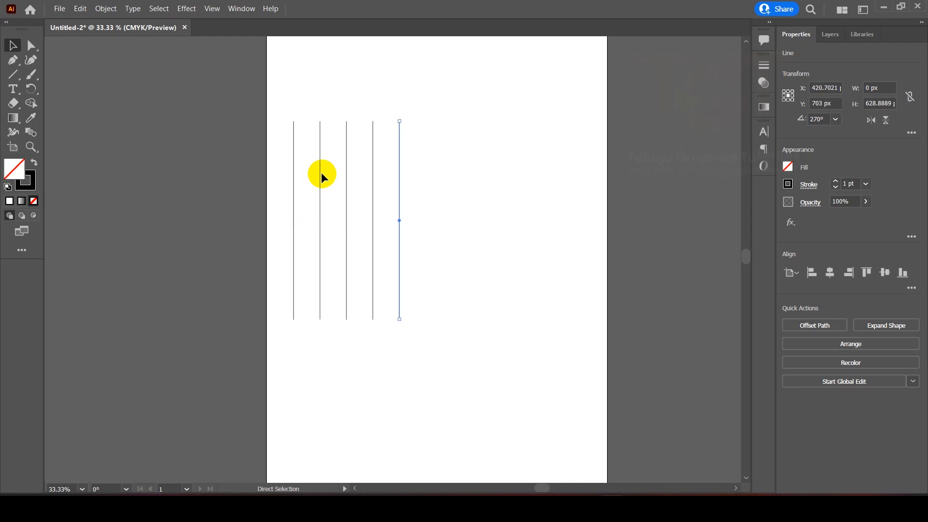
- Group the five vertical lines and centre the group horizontally and vertically on the artboard
left_click_drag(273, 98, 435, 174)
right_click(380, 159)
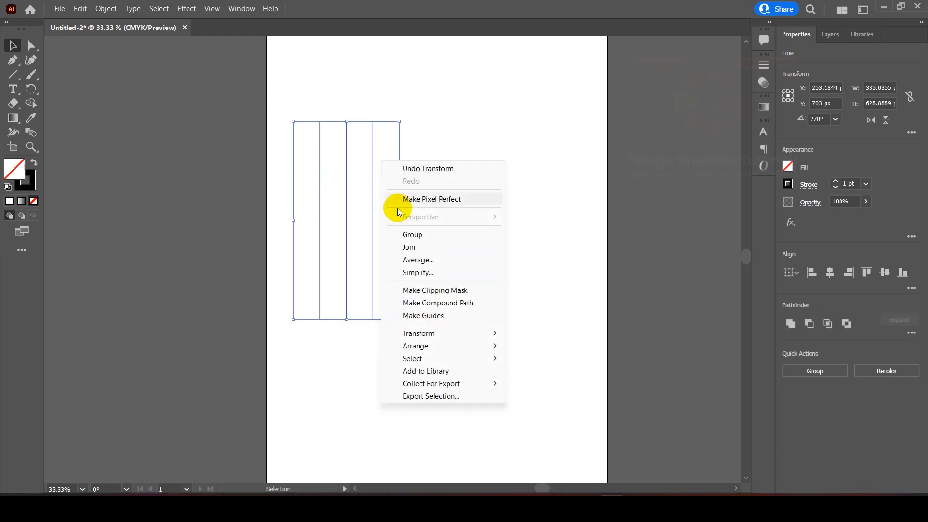
left_click(408, 234)
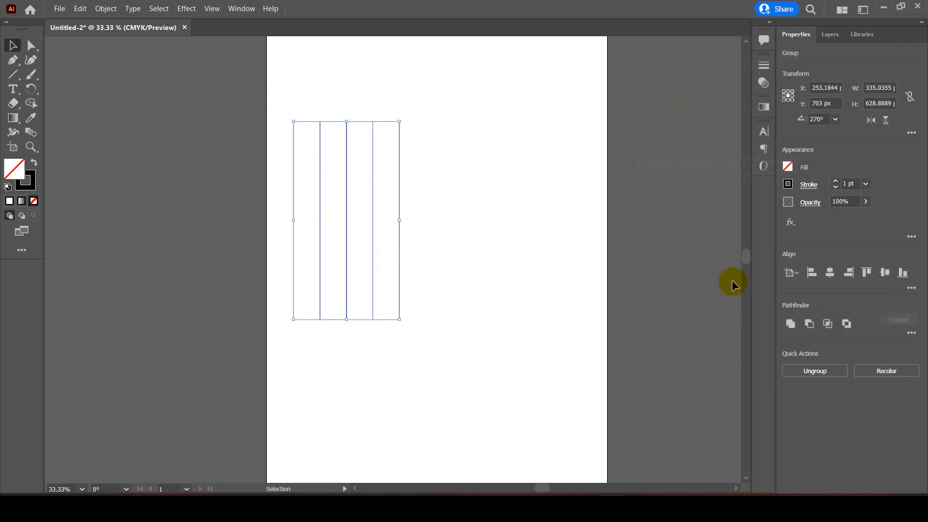
left_click(830, 272)
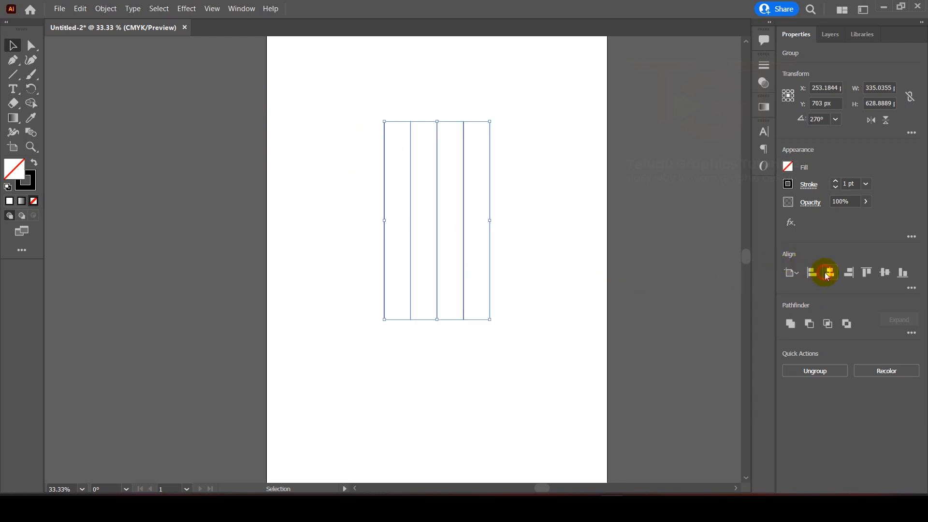
left_click(886, 273)
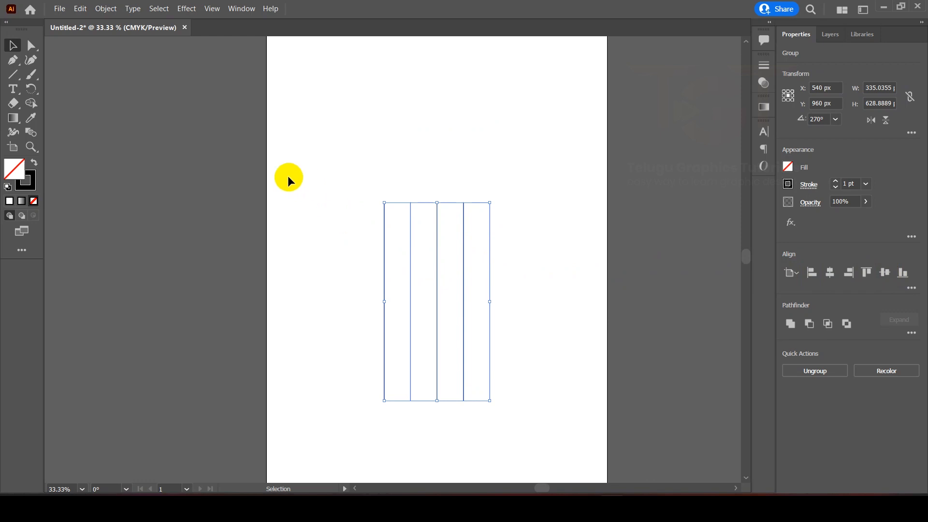
- Paste a copy of the line group in front and rotate it 90° to form a crossing grid
left_click(79, 8)
left_click(96, 66)
left_click(80, 9)
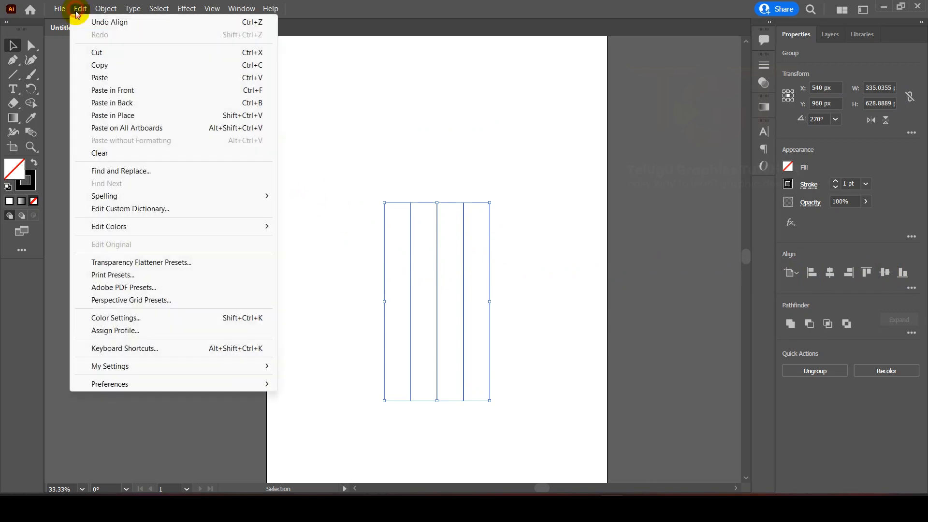
left_click(103, 90)
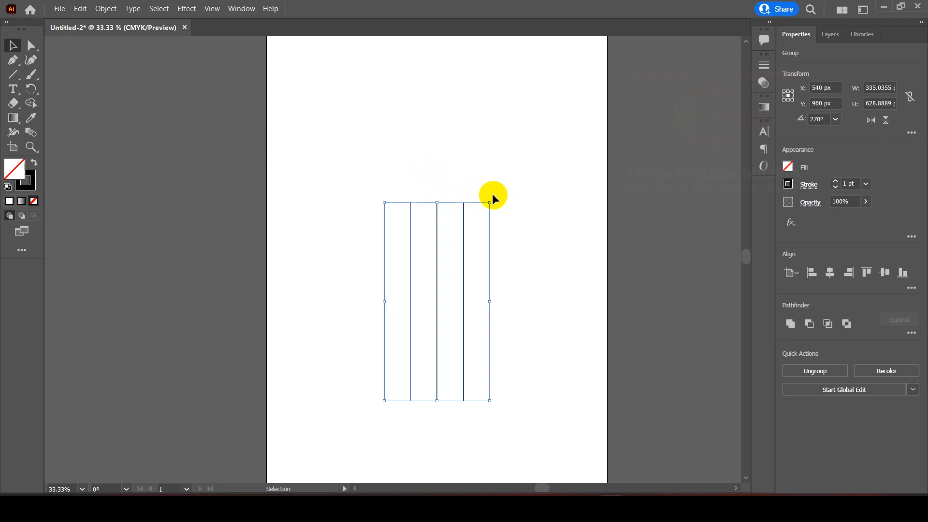
left_click_drag(492, 196, 530, 325)
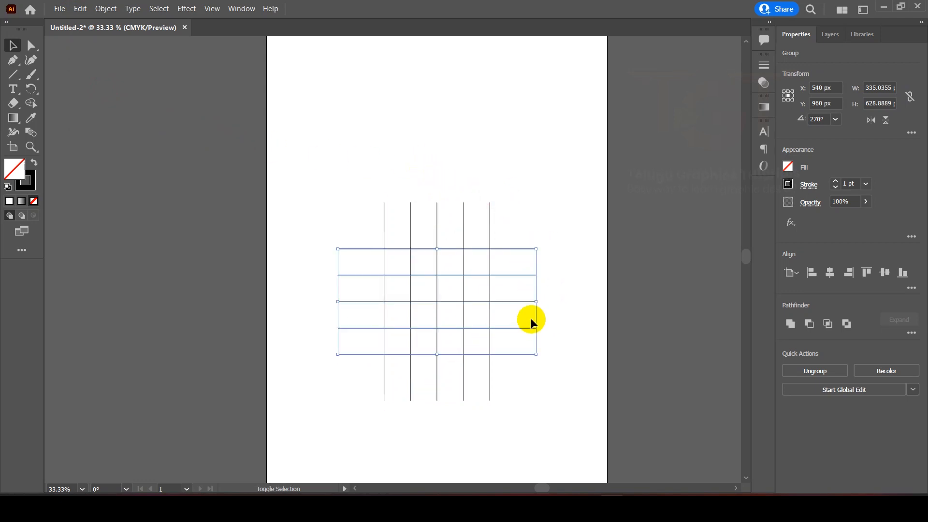
- Draw a circle centred on the artboard and enlarge it to about 335 px so it touches the outer grid lines
left_click(367, 135)
left_click_drag(12, 75, 68, 87)
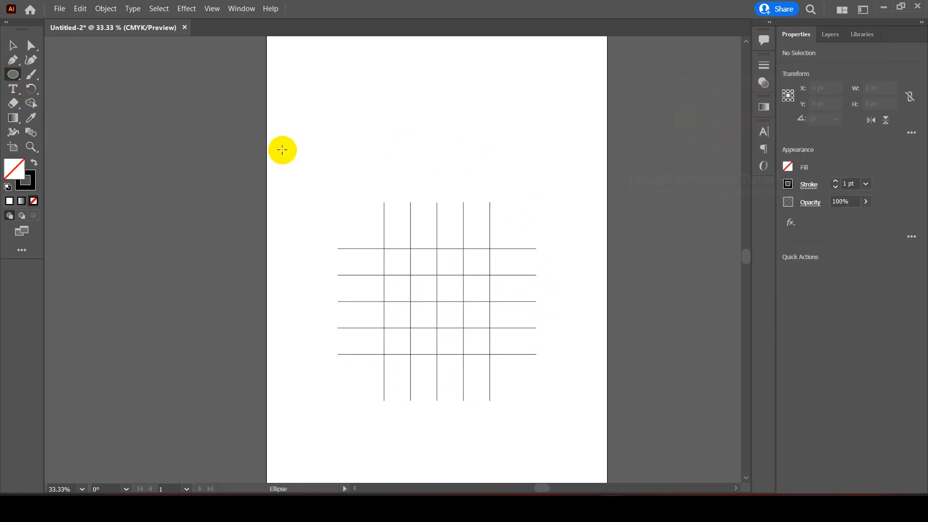
left_click_drag(310, 111, 364, 186)
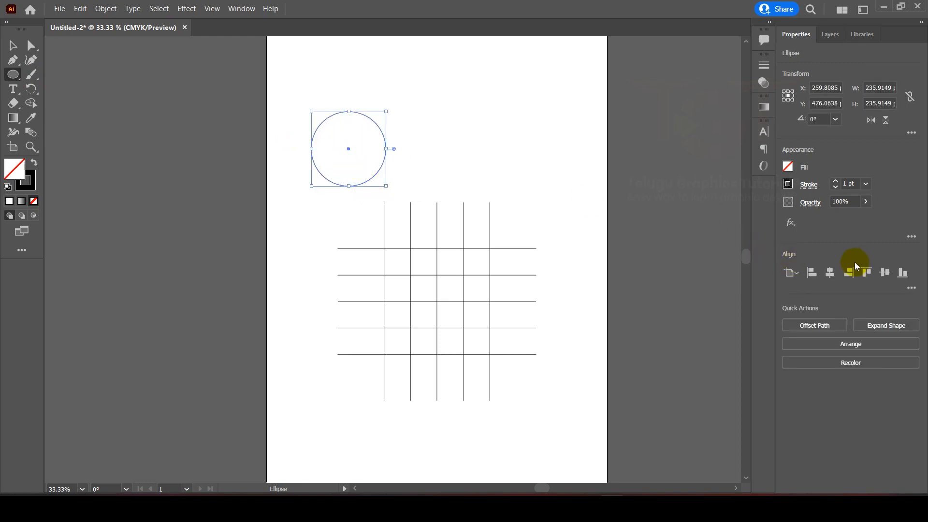
left_click(831, 272)
left_click(885, 272)
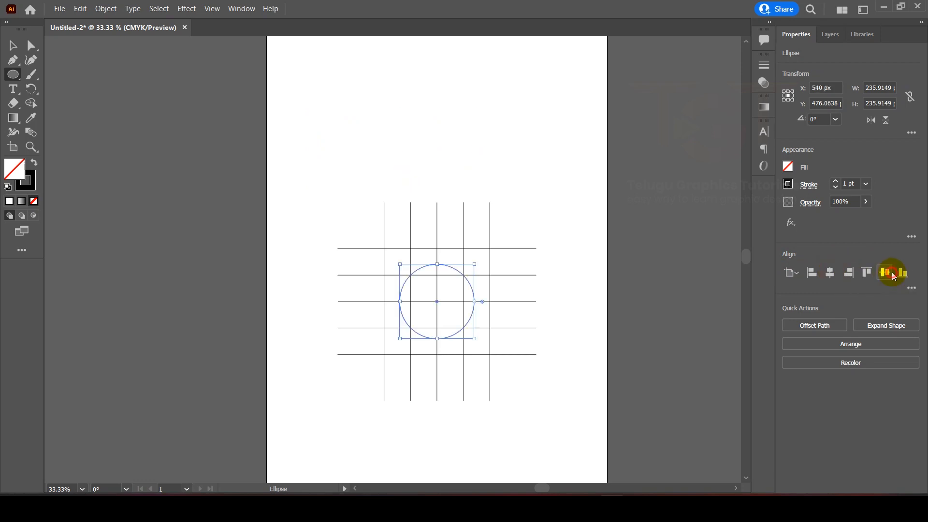
scroll(473, 285, "up", 2)
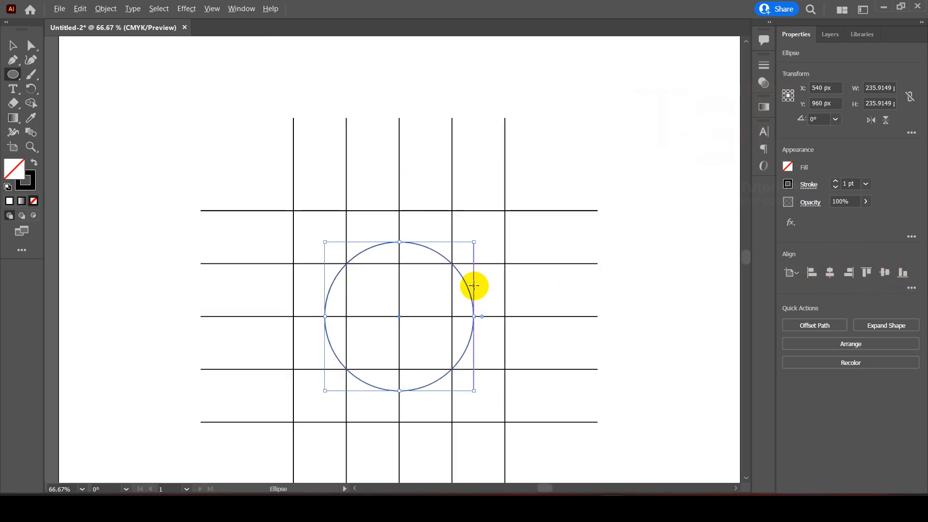
left_click_drag(474, 242, 507, 212)
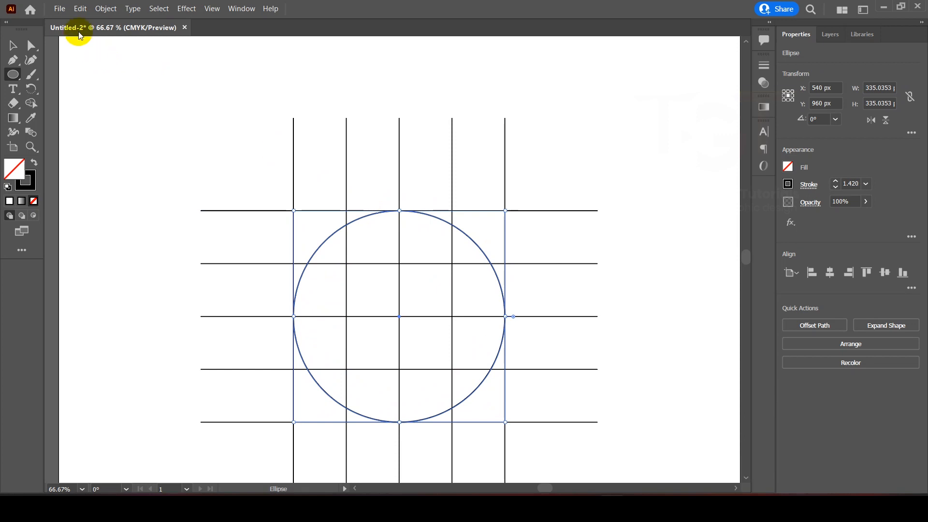
- Paste a copy of the circle in front and shrink it from its centre to touch the inner grid lines
left_click(79, 9)
left_click(80, 10)
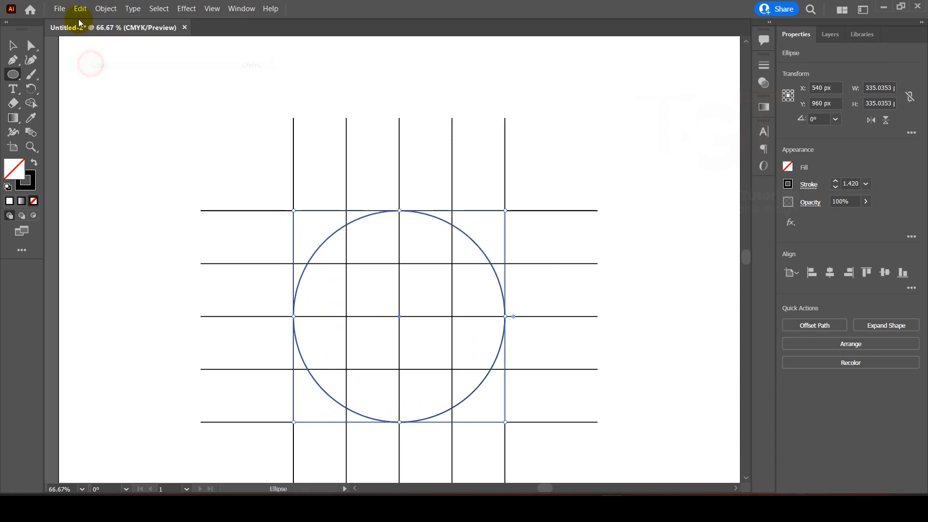
left_click(79, 10)
left_click(112, 94)
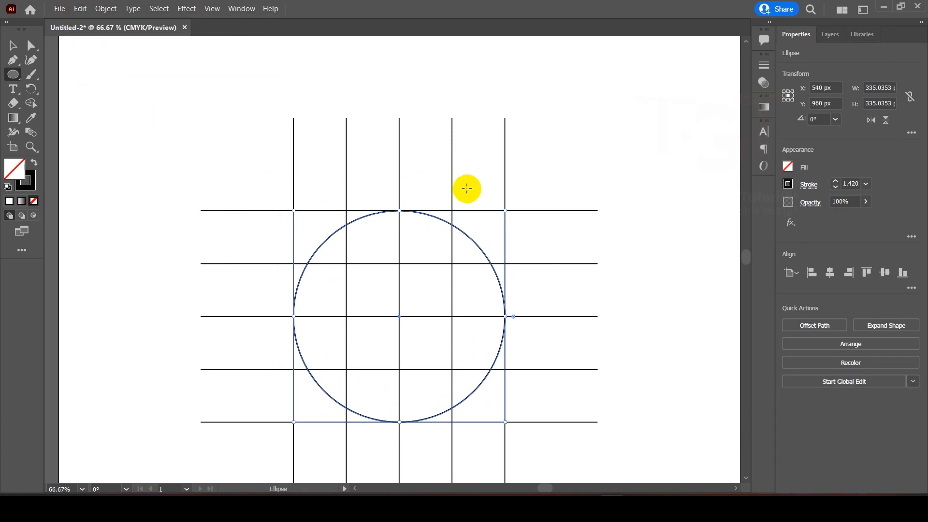
left_click_drag(505, 211, 463, 262)
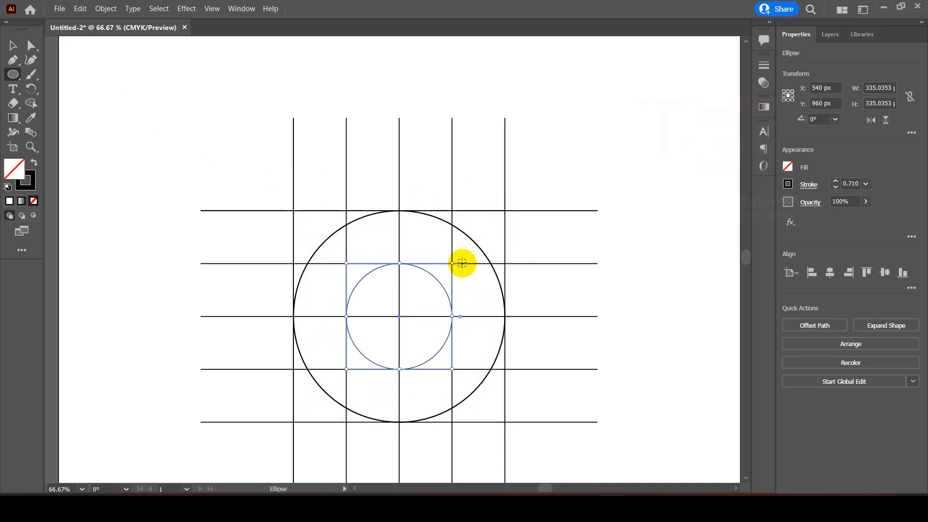
- Select the whole grid with both circles, activate the Shape Builder tool and set the fill colour to teal 129b9b
left_click(13, 45)
left_click(128, 82)
scroll(190, 103, "down", 2, "alt")
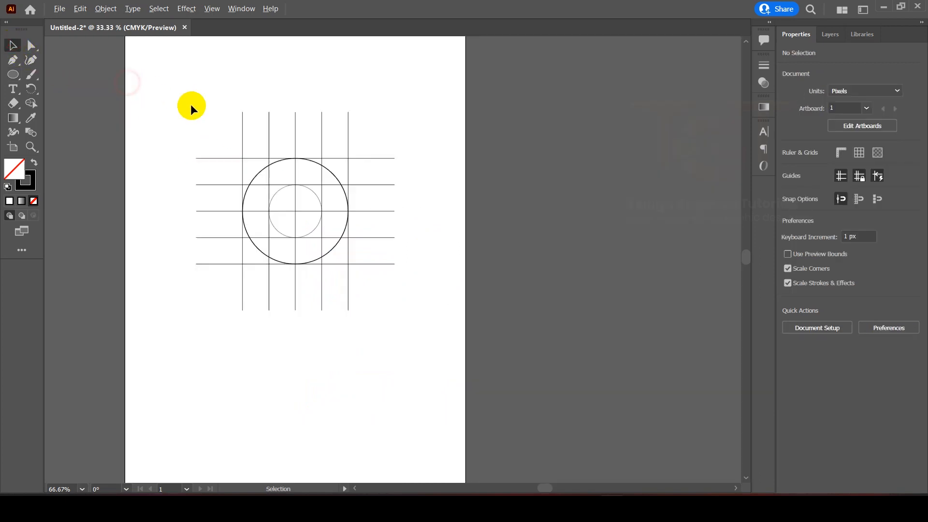
left_click_drag(162, 103, 428, 349)
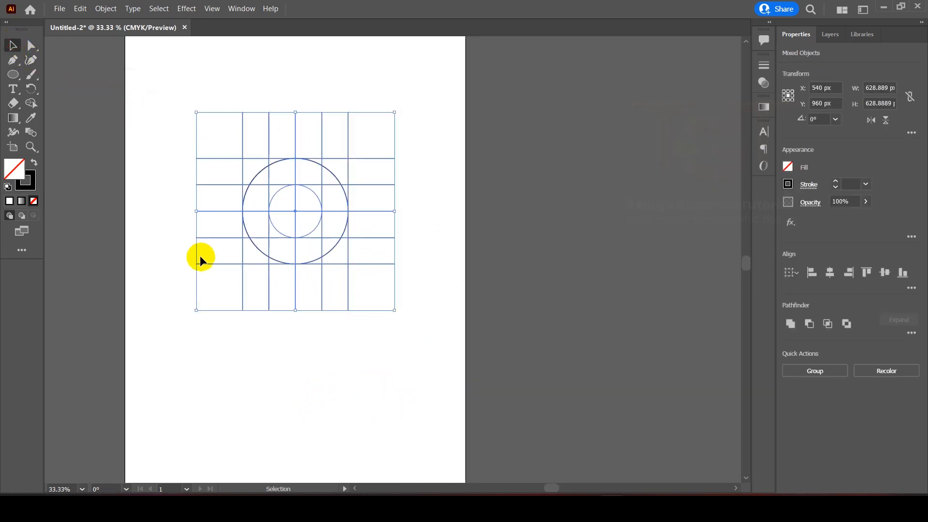
left_click(33, 101)
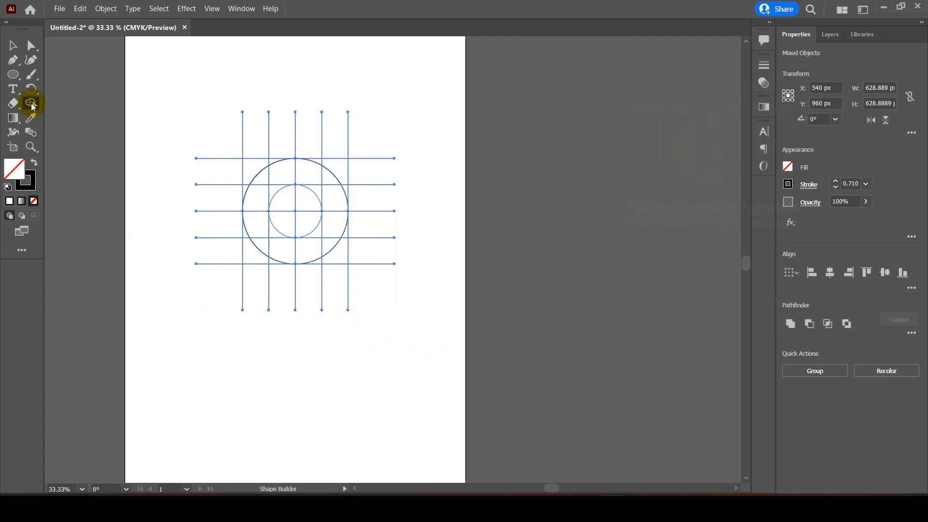
left_click(20, 174)
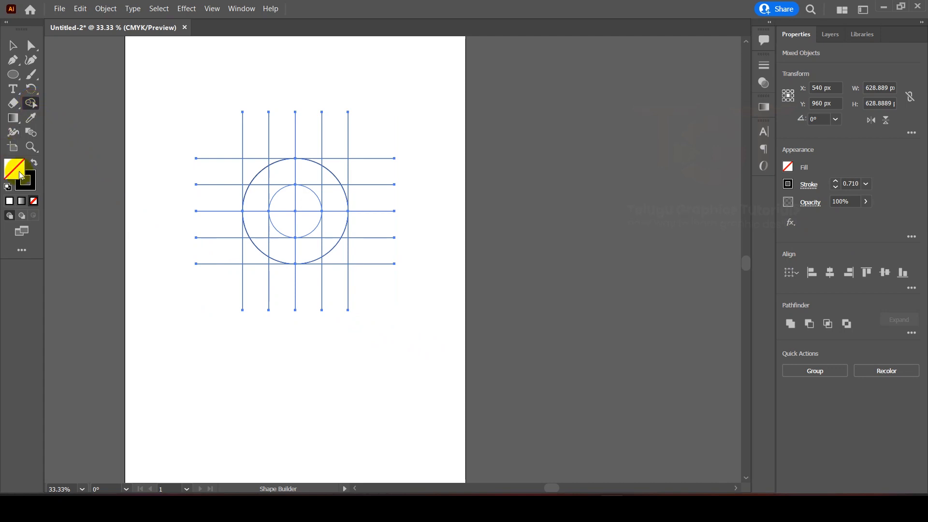
left_click(709, 200)
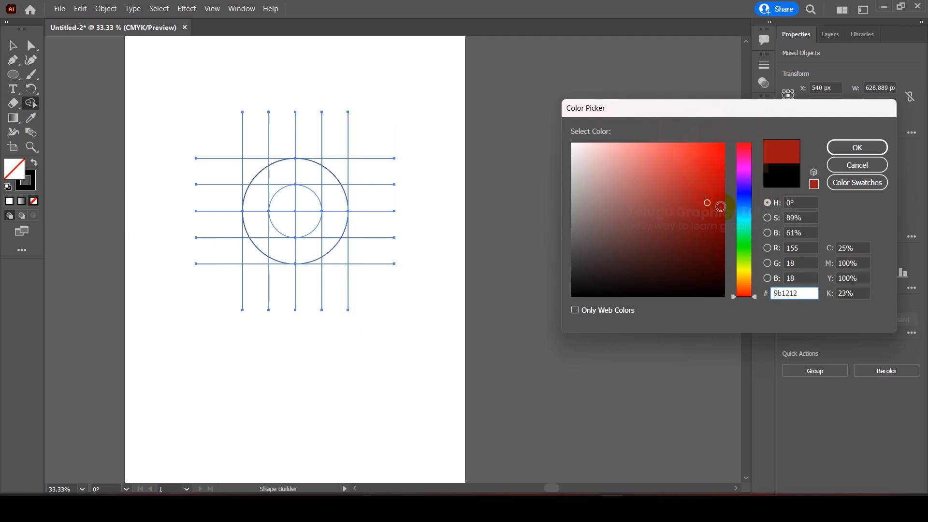
left_click(742, 219)
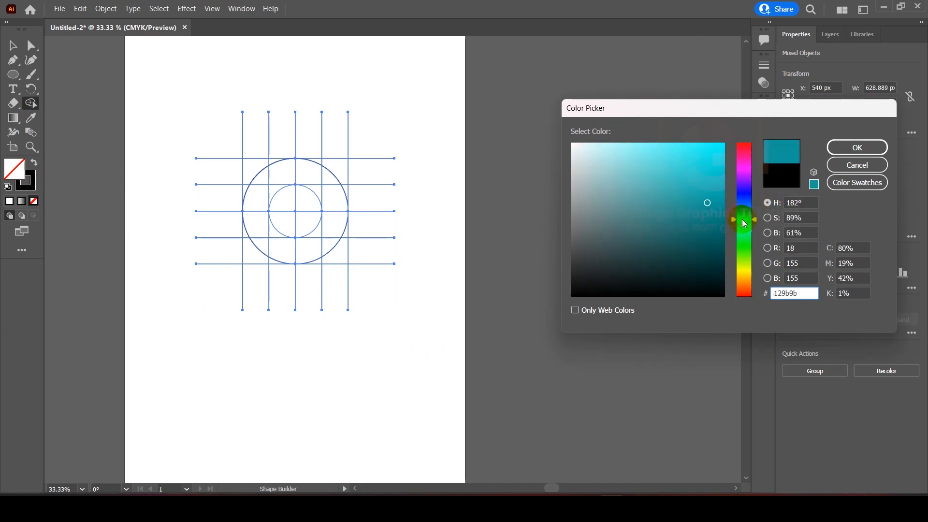
left_click(854, 147)
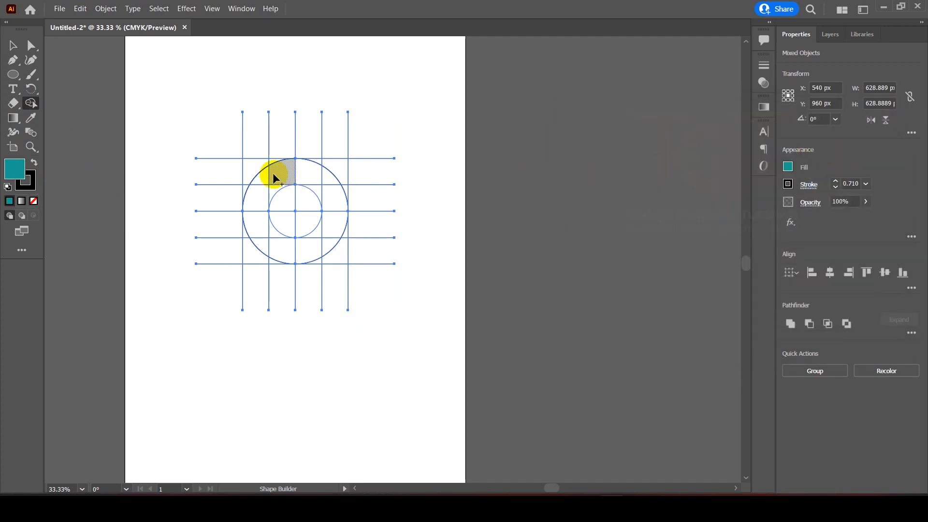
- Merge the ring sections between the two circles into one teal shape, leaving out the lower-left quarter, and deselect the artwork
scroll(301, 245, "up", 1)
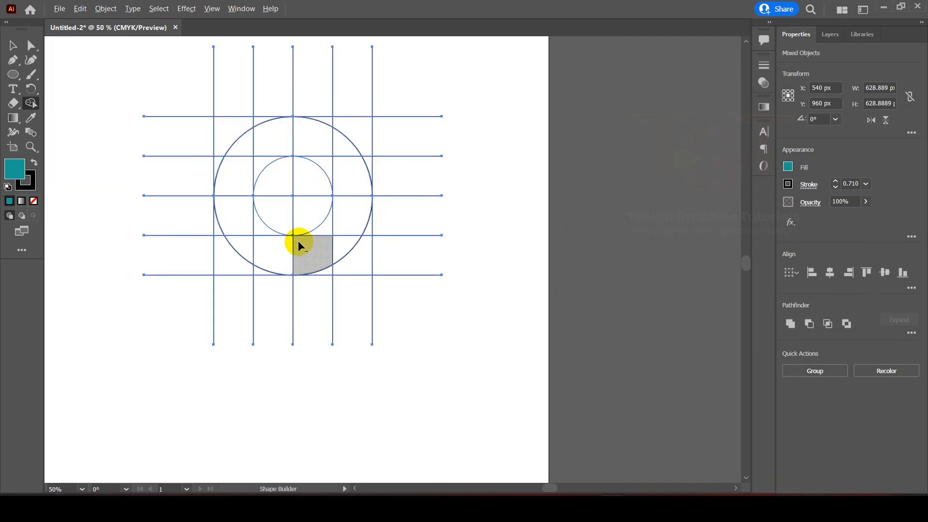
mouse_move(309, 256)
left_mouse_down()
mouse_move(317, 233)
mouse_move(341, 243)
mouse_move(353, 202)
mouse_move(350, 182)
mouse_move(327, 168)
mouse_move(339, 152)
mouse_move(288, 138)
mouse_move(242, 161)
left_mouse_up()
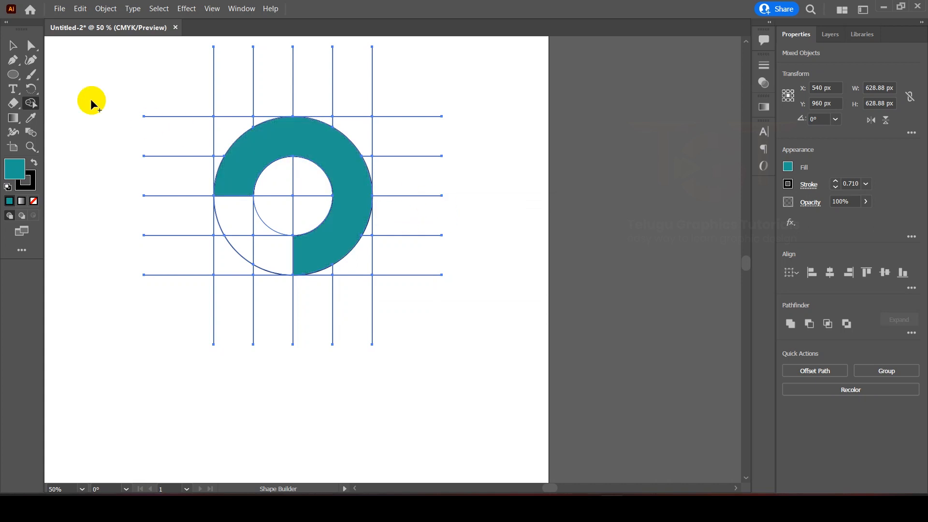
left_click(12, 46)
left_click(58, 72)
- Draw an upright rectangle about 82 by 333 px to the left of the grid and fill it with an orange-red swatch
left_click_drag(87, 131, 204, 142)
left_click_drag(10, 78, 61, 86)
key("m")
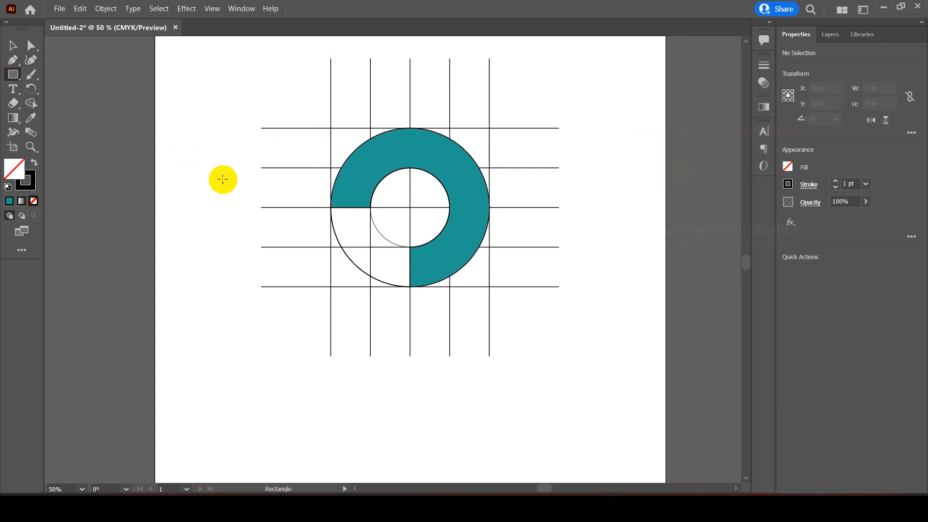
mouse_move(187, 125)
left_mouse_down()
mouse_move(229, 225)
mouse_move(225, 282)
left_mouse_up()
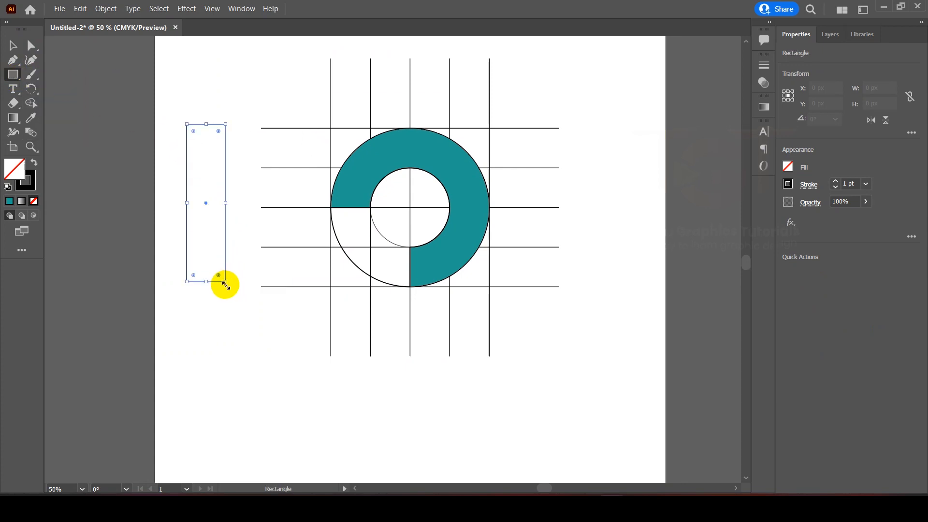
left_click(788, 167)
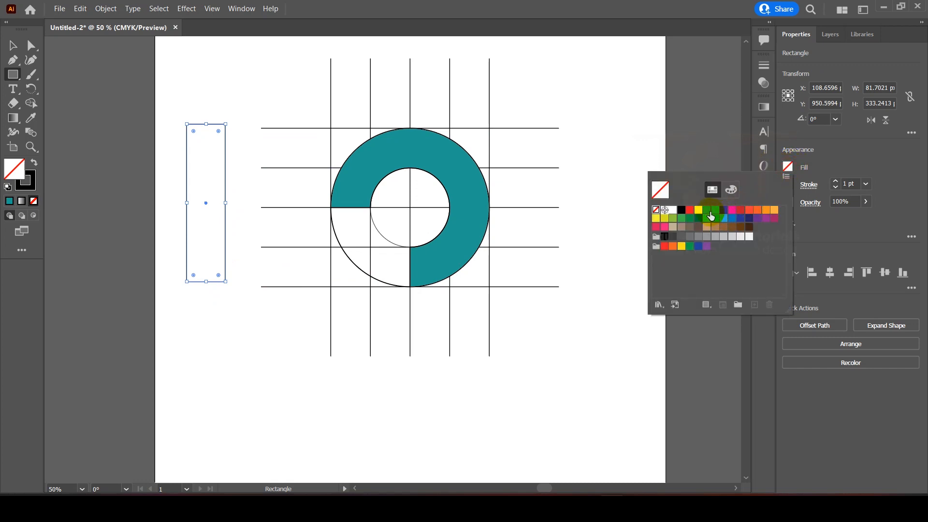
left_click(750, 210)
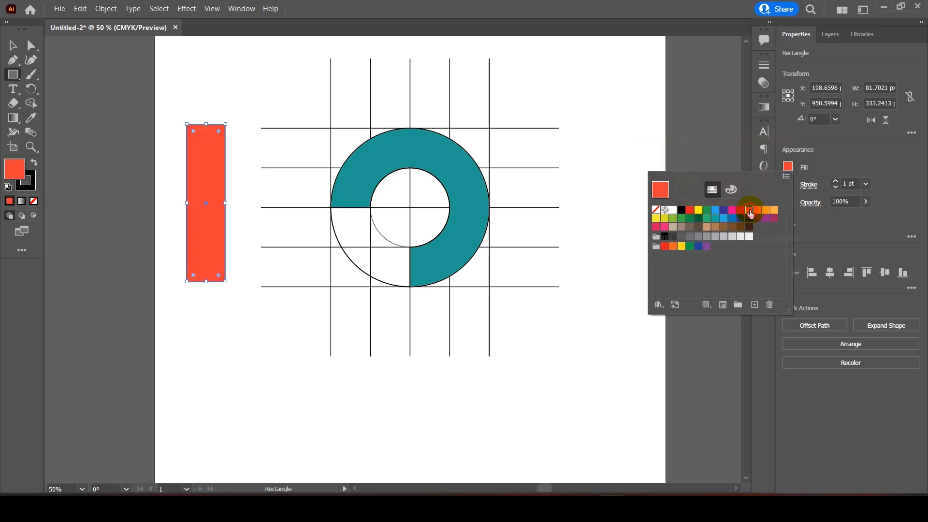
left_click(18, 43)
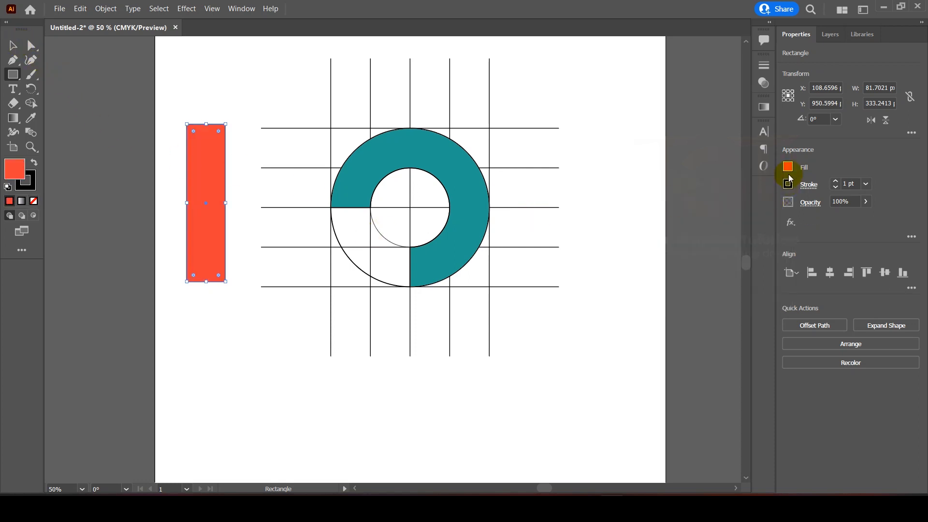
- Rotate the orange-red rectangle by 45°
left_click(828, 119)
type("45")
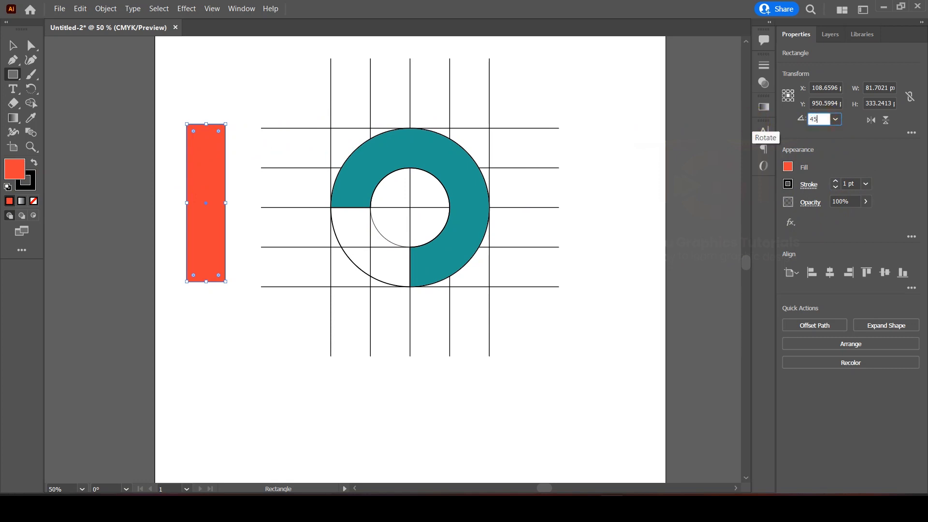
key("Return")
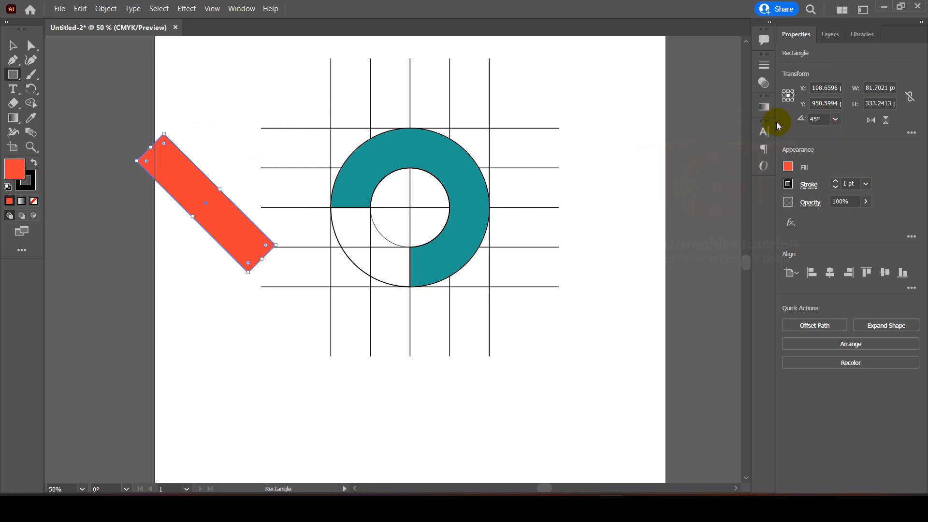
- Move the tilted rectangle diagonally against the lower-left quarter of the large circle
scroll(186, 201, "up", 3)
left_click_drag(179, 172, 282, 237)
key("space")
left_click_drag(461, 261, 229, 206)
scroll(229, 205, "down", 2)
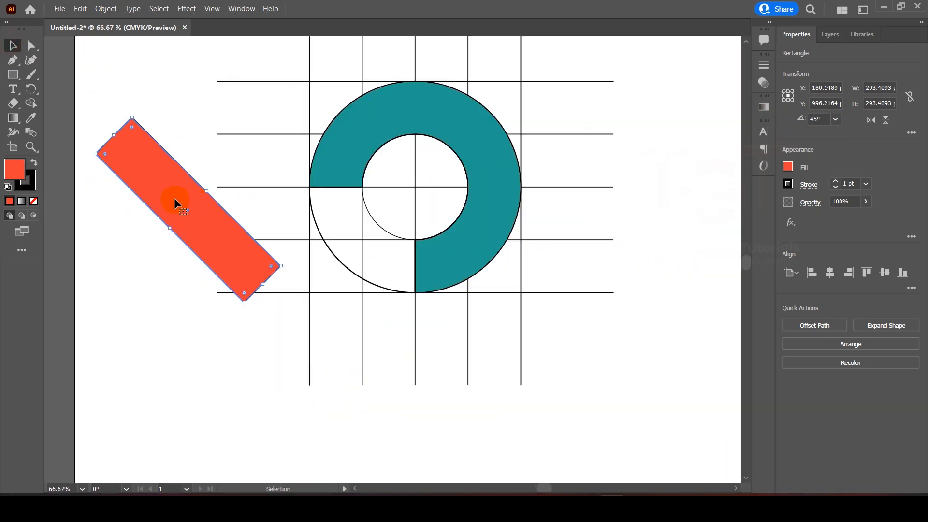
left_click_drag(153, 182, 280, 241)
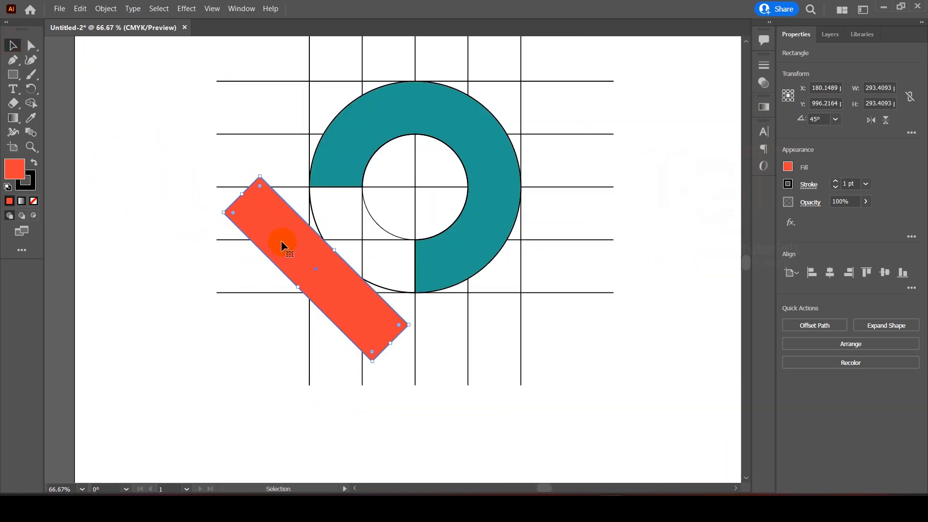
scroll(281, 240, "up", 1)
key("space")
left_click_drag(127, 231, 130, 253)
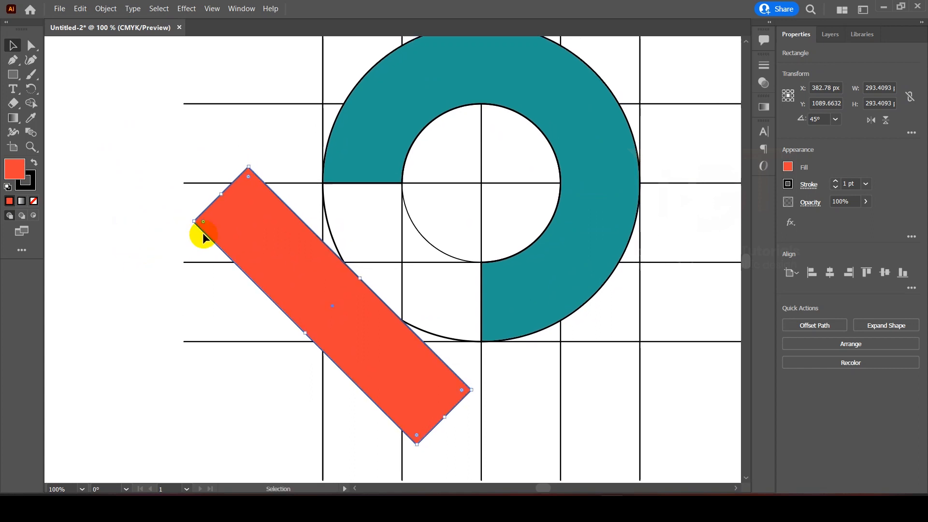
- Fully round the outer corner at both open ends of the teal ring with the Direct Selection tool
left_click(378, 118)
left_click_drag(411, 110, 412, 127)
left_click_drag(37, 48, 102, 49)
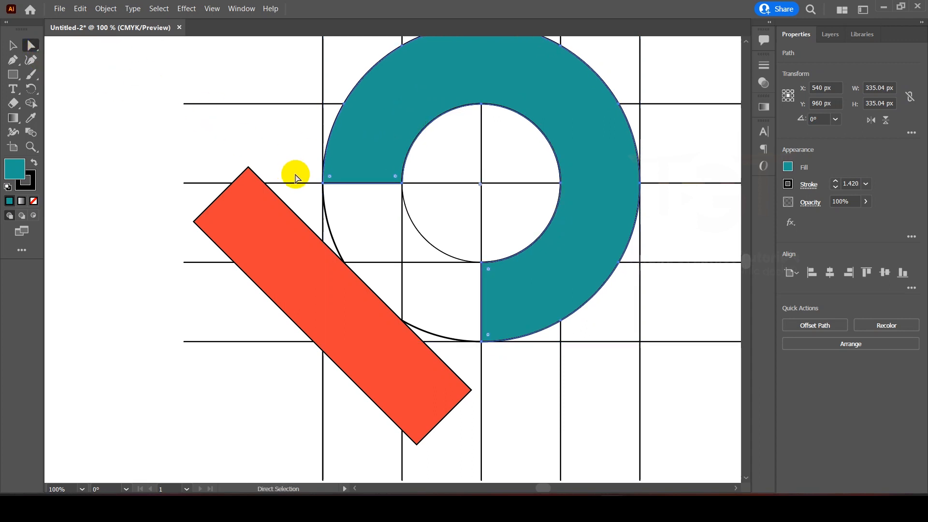
scroll(331, 180, "up", 5)
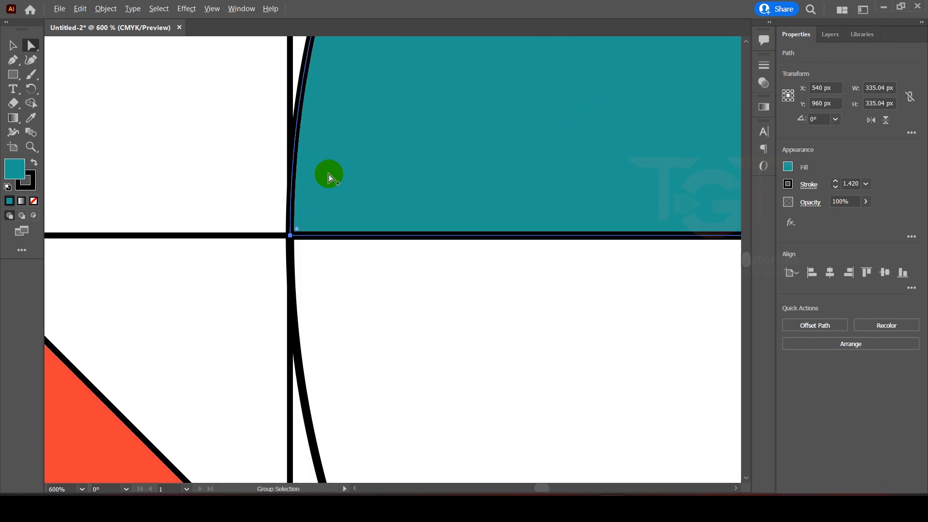
scroll(304, 230, "down", 4)
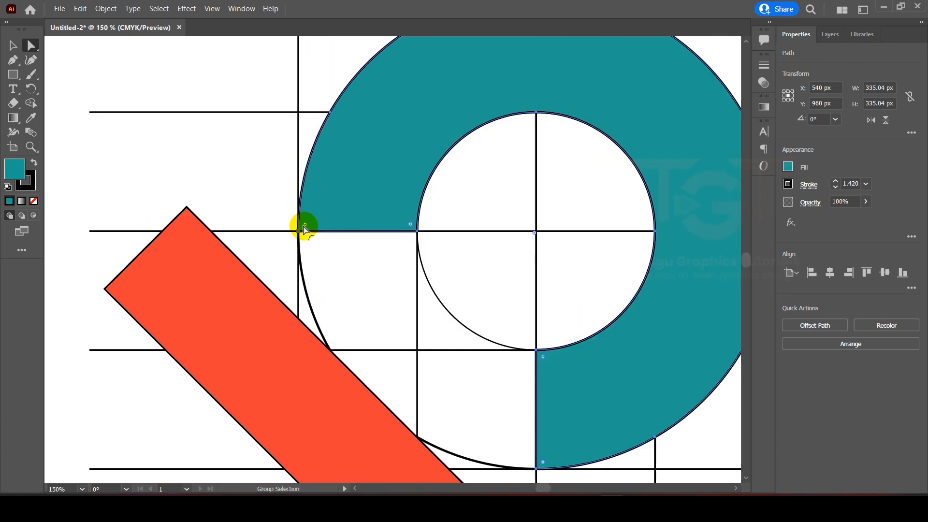
left_click_drag(306, 227, 532, 128)
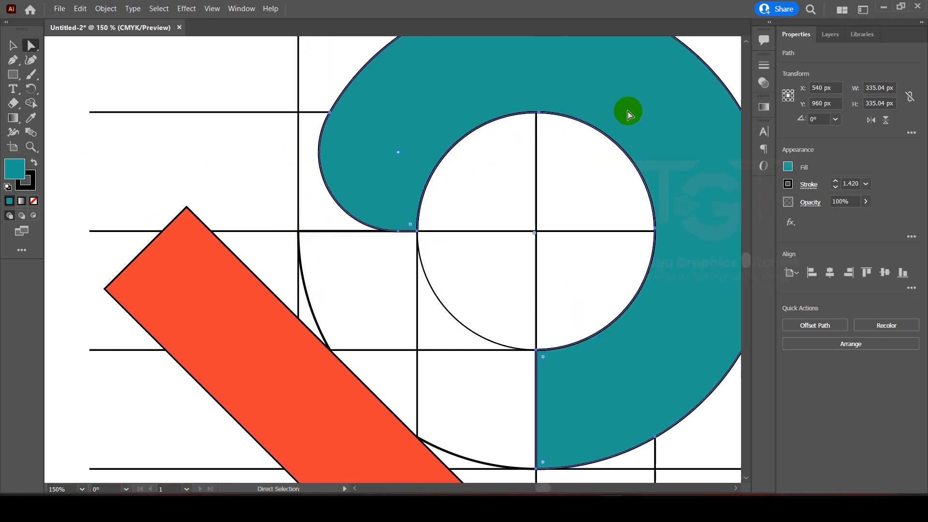
left_click_drag(569, 428, 533, 343)
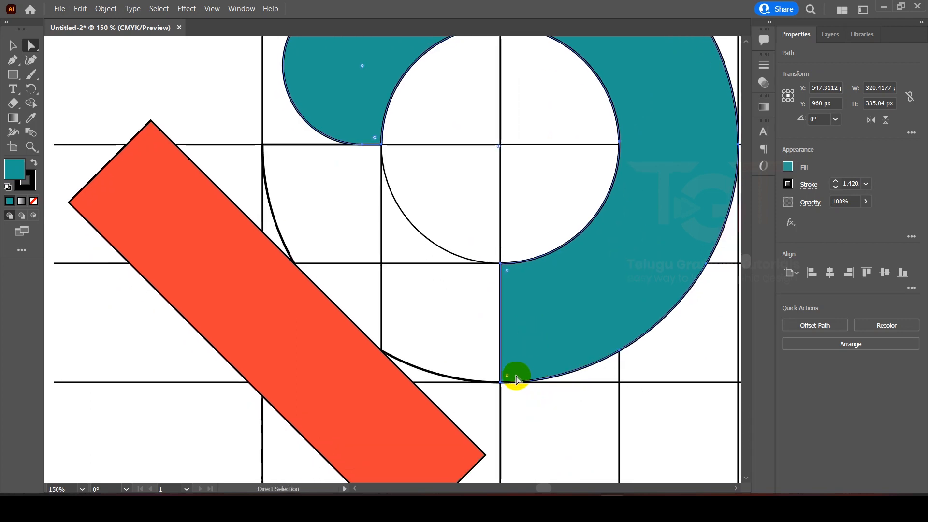
left_click_drag(507, 382, 589, 265)
scroll(603, 283, "down", 2)
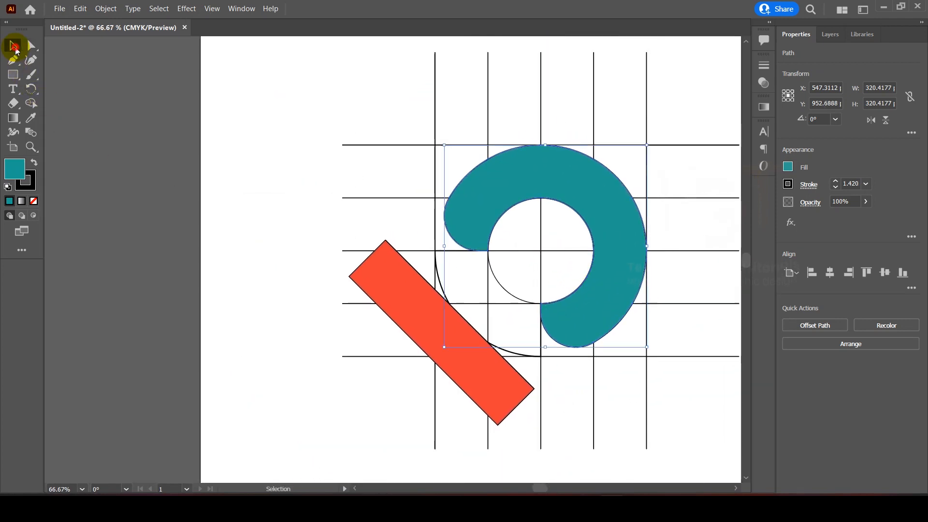
- Move the tilted rectangle so its upper edge runs through the inner corners of the teal ring's two open ends
left_click(14, 47)
scroll(356, 247, "up", 1)
scroll(601, 253, "up", 1)
scroll(483, 242, "right", 2)
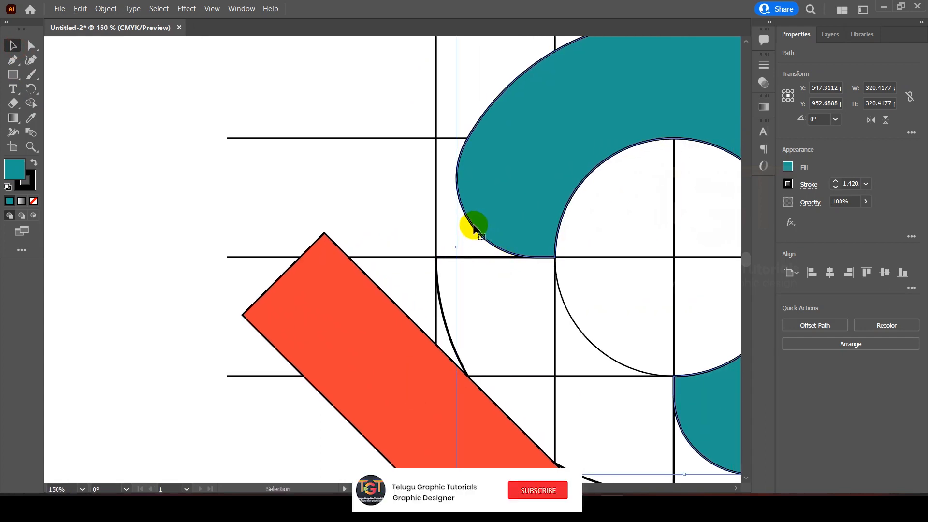
left_click_drag(502, 250, 406, 176)
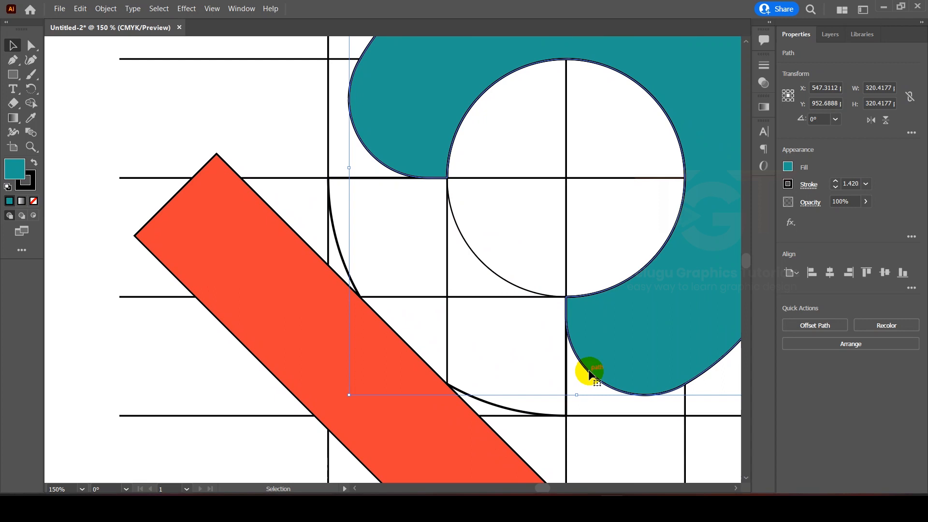
left_click(107, 265)
left_click_drag(325, 312, 373, 198)
scroll(362, 159, "up", 3)
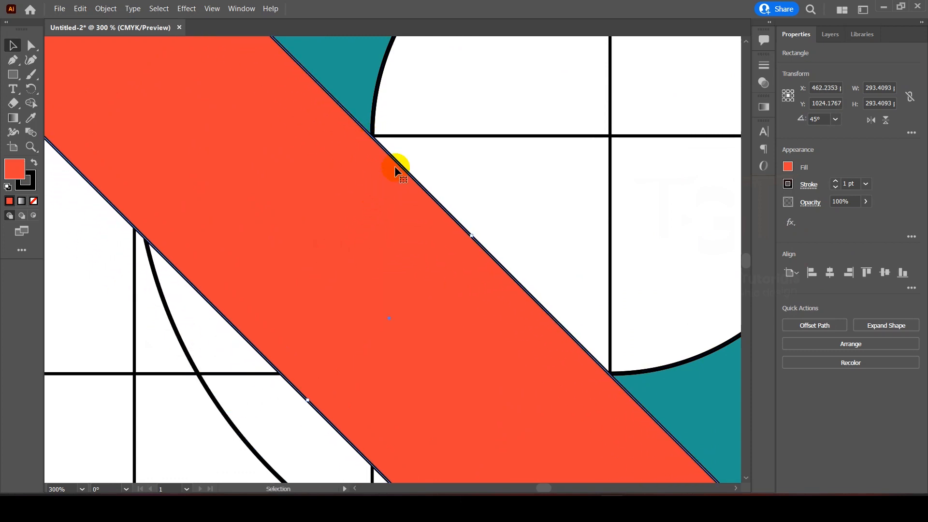
left_click_drag(454, 270, 411, 203)
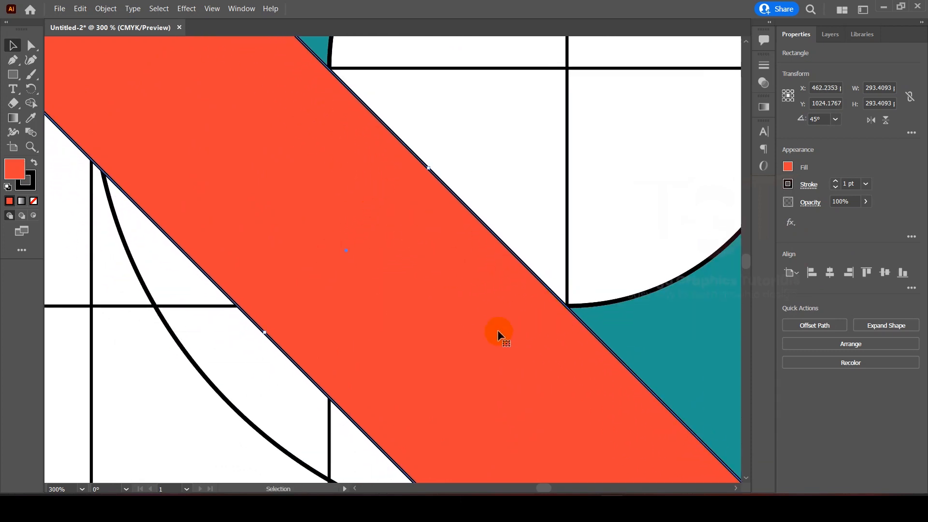
scroll(435, 257, "down", 5)
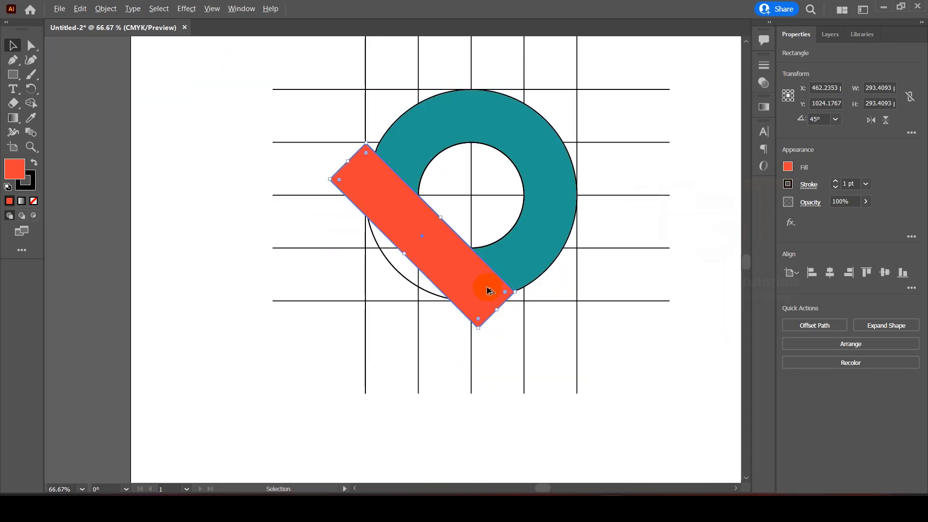
- Shift the tilted rectangle outward and fine-tune it until its upper edge just touches both rounded ends of the teal ring
scroll(486, 291, "up", 6)
left_click_drag(487, 263, 400, 317)
scroll(430, 297, "up", 1)
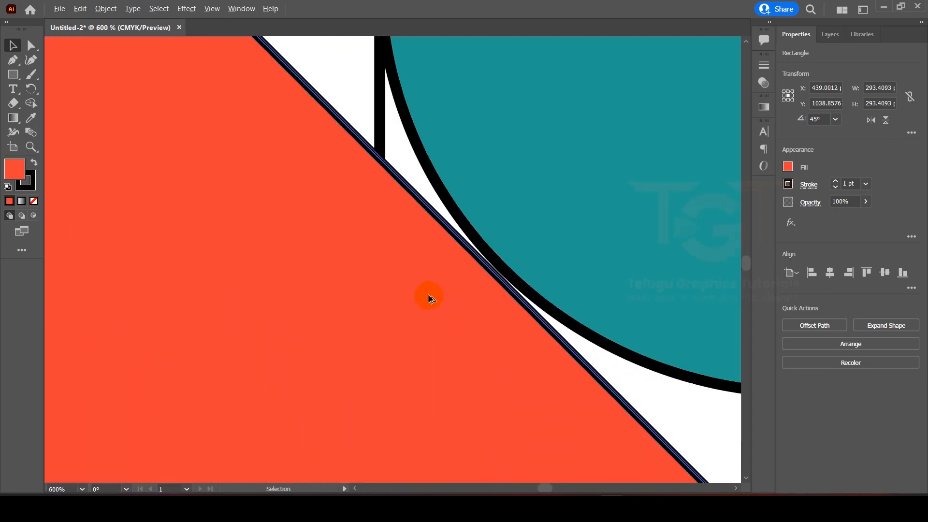
scroll(429, 297, "up", 1)
left_click_drag(506, 300, 512, 293)
scroll(511, 293, "down", 8)
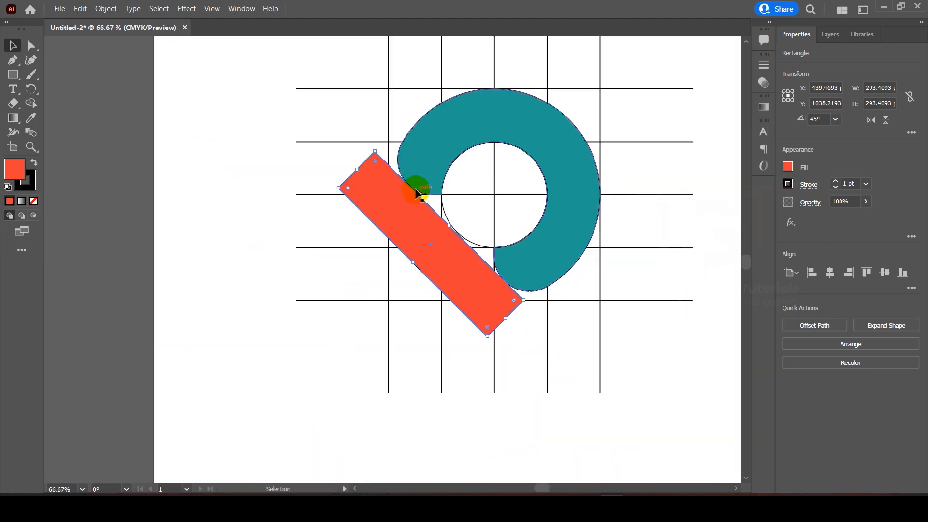
scroll(414, 186, "up", 8)
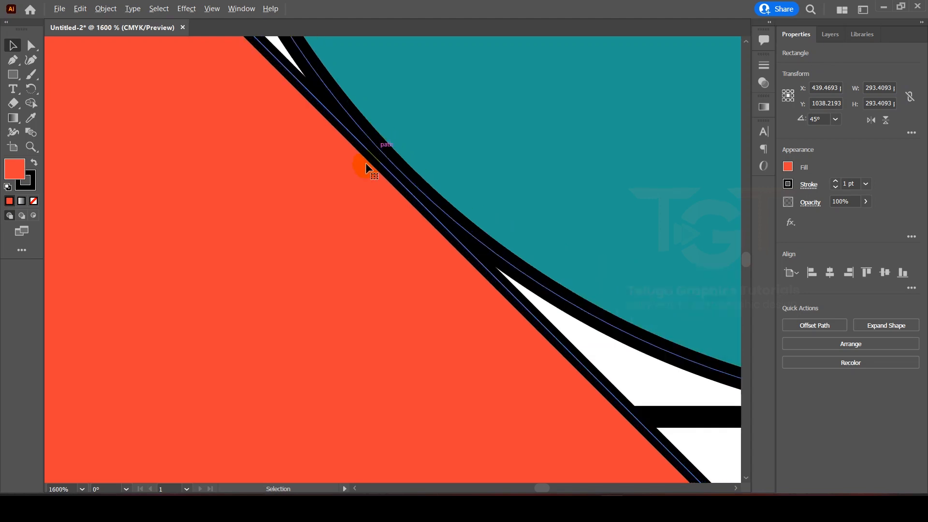
left_click_drag(355, 166, 359, 165)
scroll(358, 165, "down", 8)
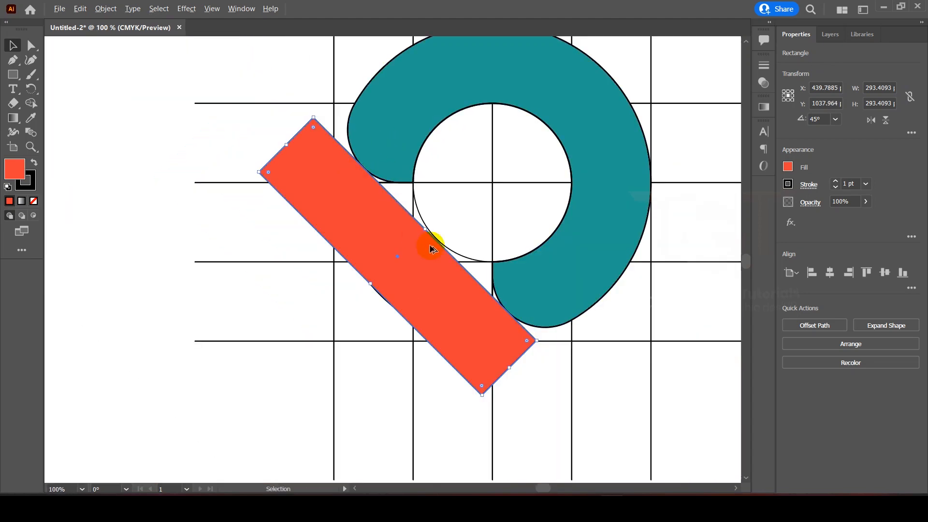
scroll(516, 292, "up", 3)
scroll(451, 332, "up", 6)
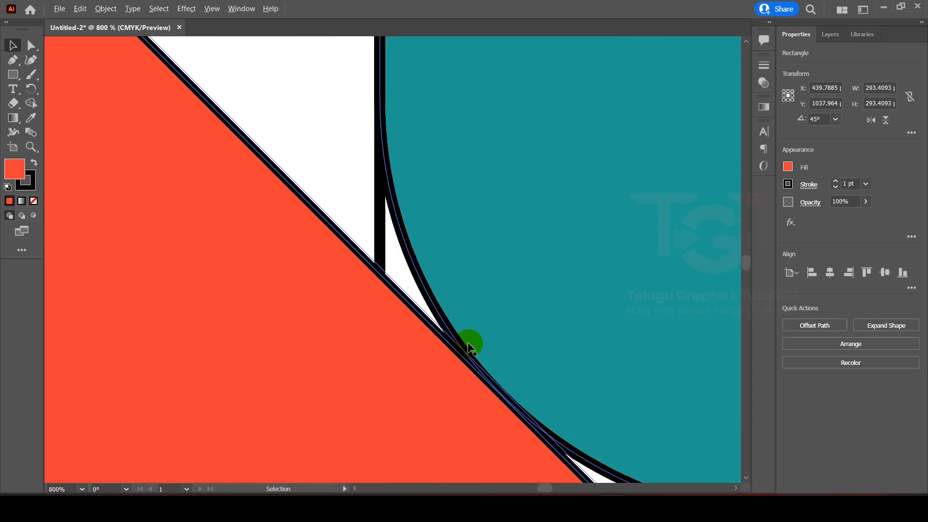
scroll(487, 372, "down", 8)
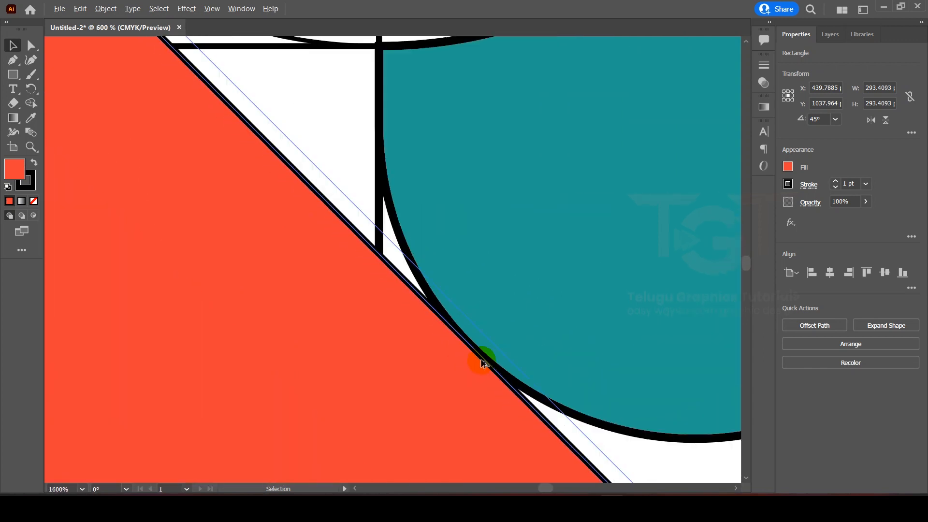
- Select the grid with all shapes, activate the Shape Builder tool and set the fill colour to yellow
left_click_drag(252, 120, 624, 426)
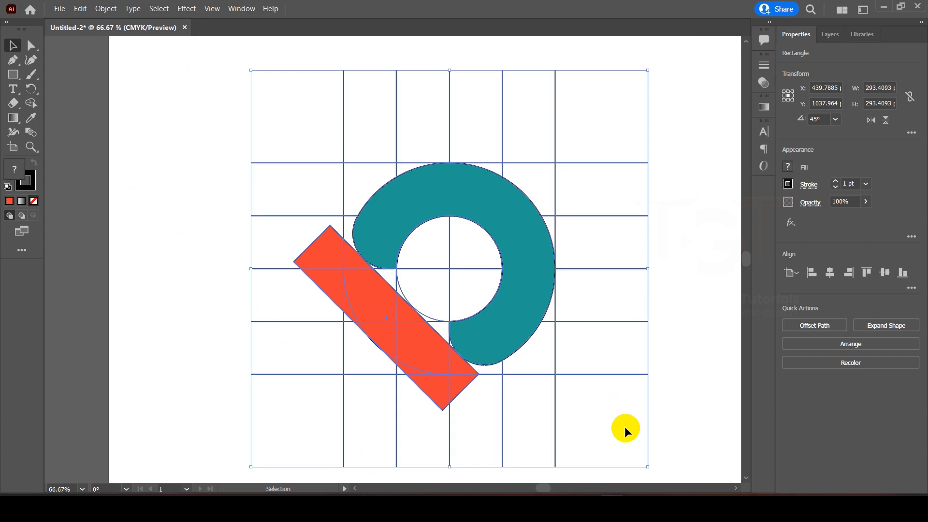
left_click(30, 103)
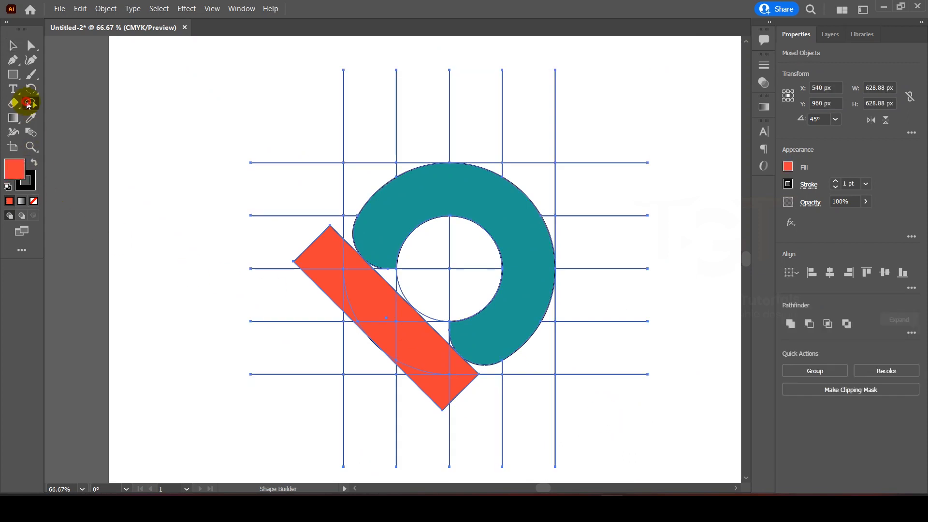
double_click(19, 175)
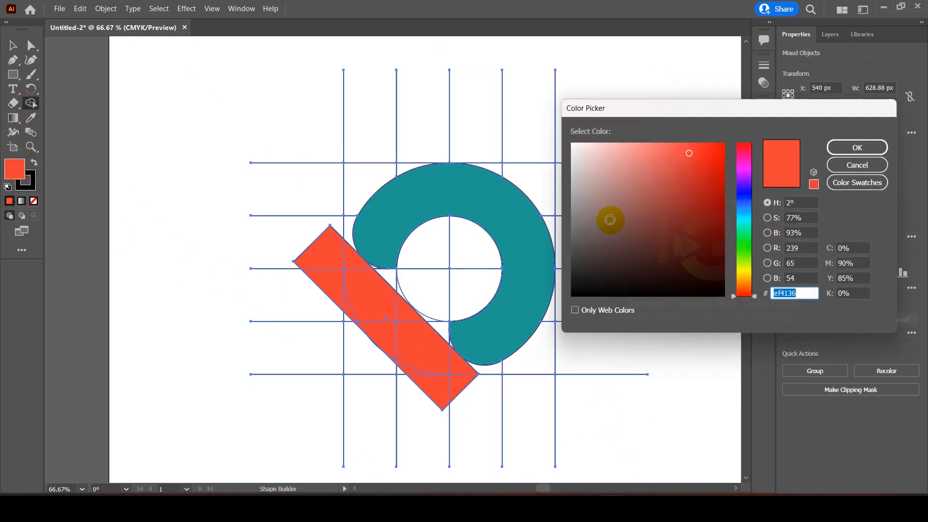
left_click(695, 180)
left_click_drag(738, 249, 740, 273)
left_click(841, 146)
- Merge the regions between the ring's open ends, the circle's centre lines and the tilted rectangle into one yellow triangle
key("ctrl+=")
left_click_drag(286, 299, 247, 247)
key("ctrl+=")
key("ctrl+=")
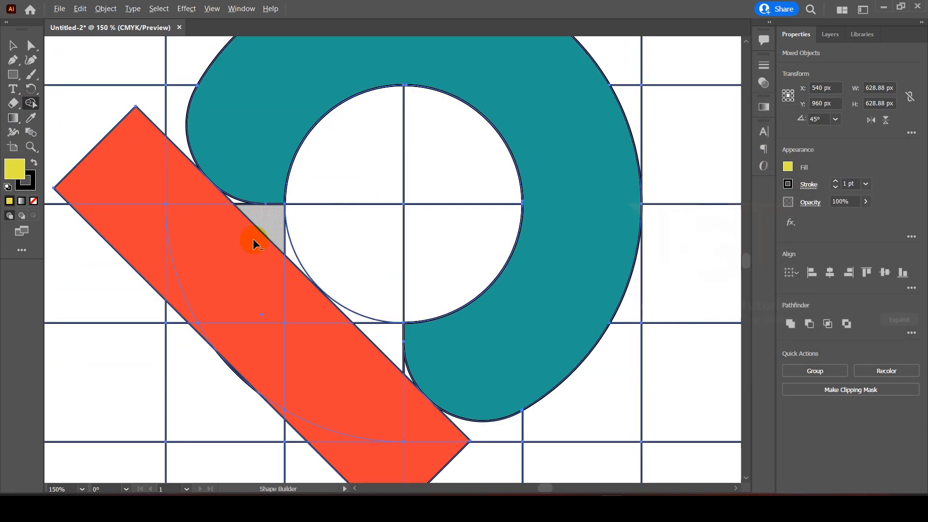
mouse_move(343, 235)
left_mouse_down()
mouse_move(299, 232)
mouse_move(235, 182)
left_mouse_up()
mouse_move(390, 265)
left_mouse_down()
mouse_move(445, 388)
mouse_move(458, 402)
mouse_move(459, 394)
left_mouse_up()
key("ctrl+minus")
key("ctrl+minus")
key("ctrl+minus")
- Deselect the artwork, pull the orange-red rectangle away from the logo and delete it
left_click(13, 45)
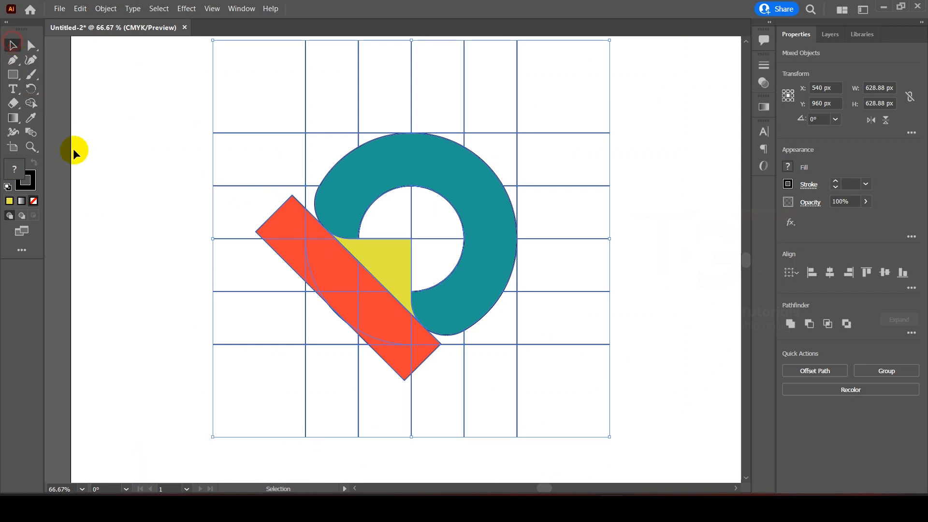
left_click(73, 148)
left_click_drag(272, 254, 269, 299)
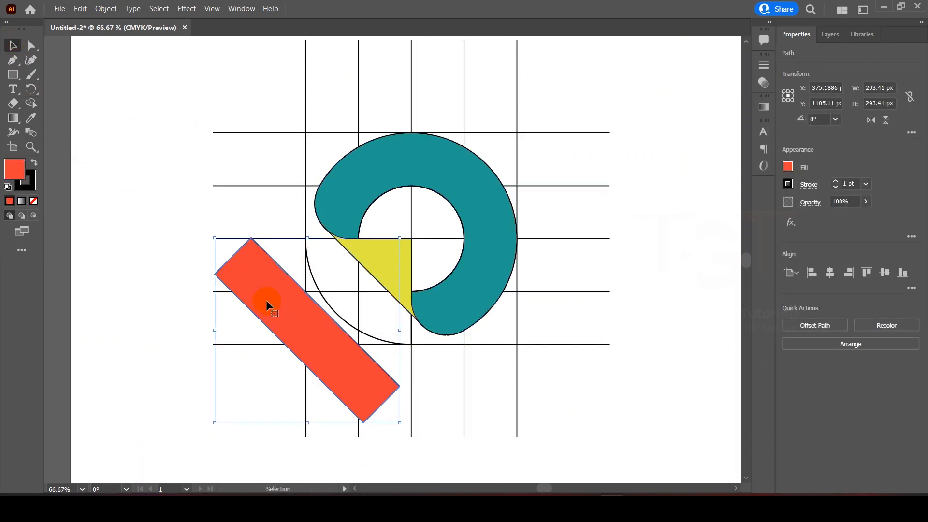
key("Delete")
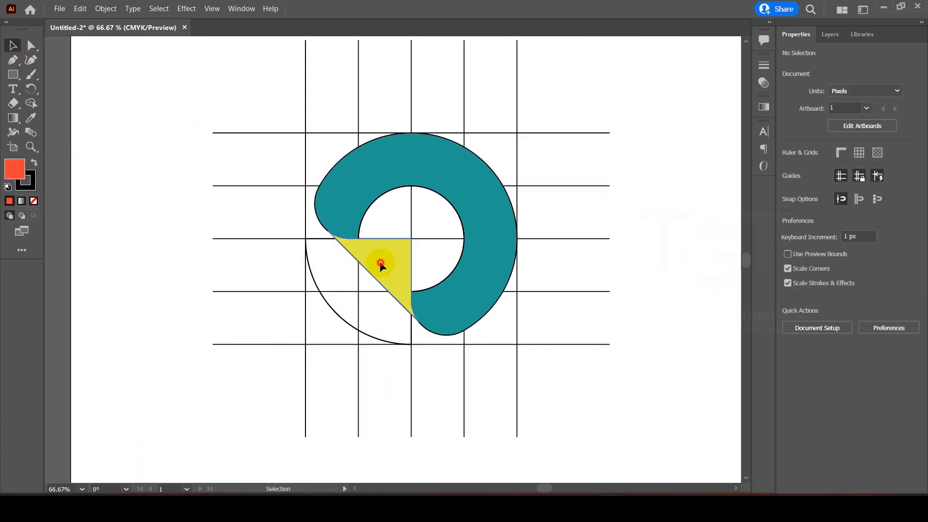
- Select the yellow triangle together with the teal ring and copy them
left_click(381, 265)
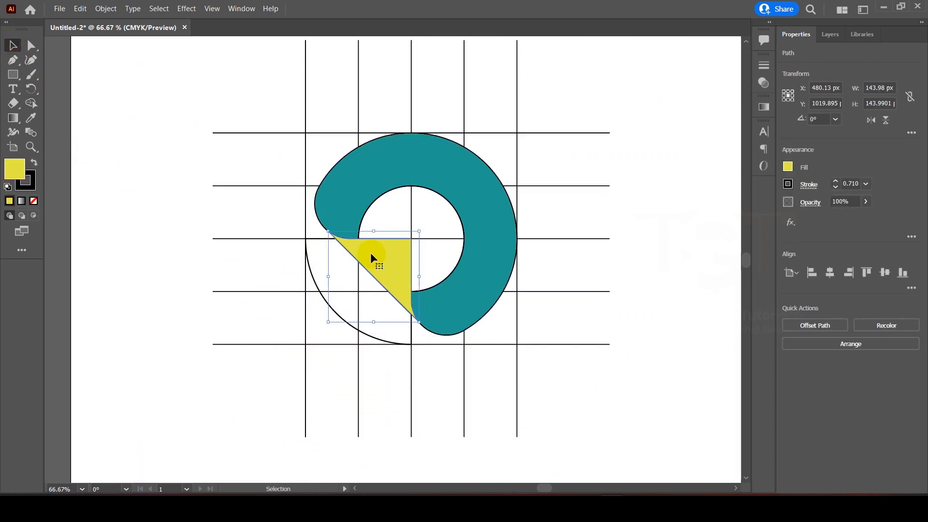
left_click(366, 175, "shift")
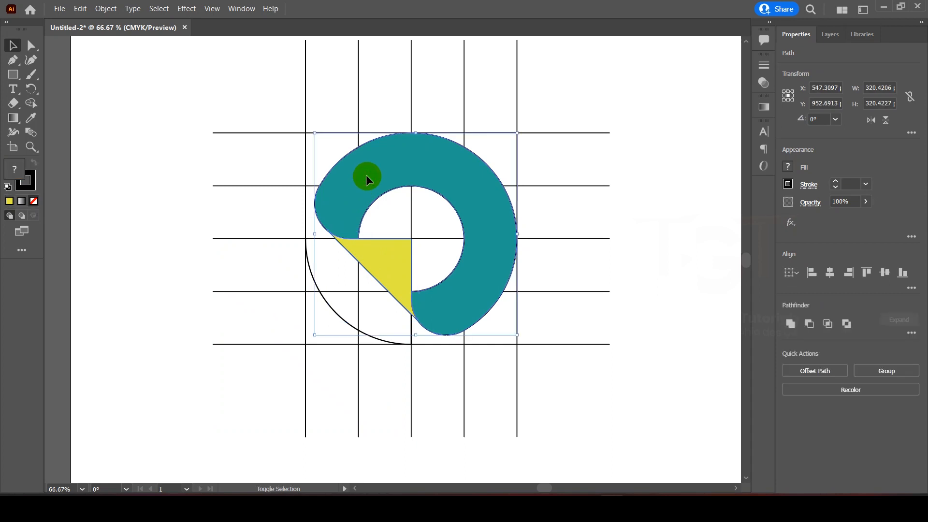
left_click(83, 10)
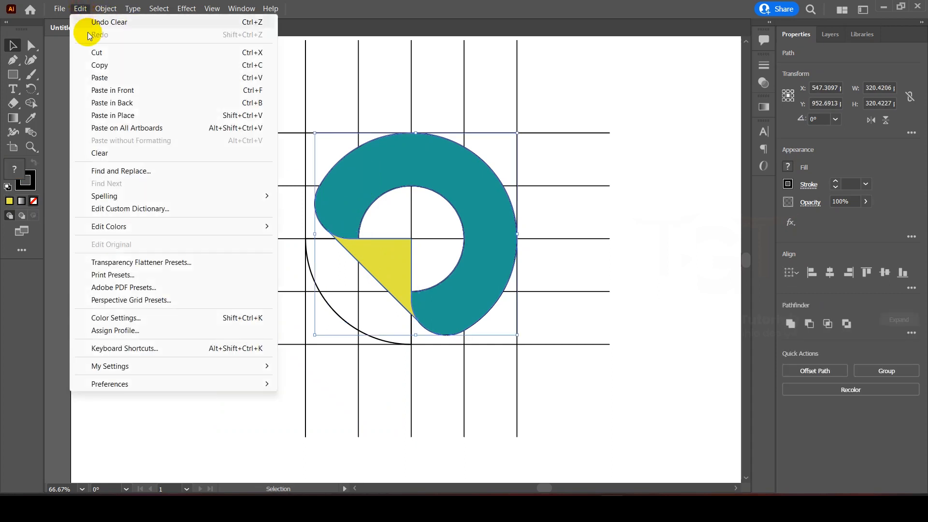
left_click(94, 64)
- Delete all artwork including the grid lines, and paste the copied logo shapes in front
scroll(260, 184, "down", 3)
left_click_drag(199, 95, 405, 292)
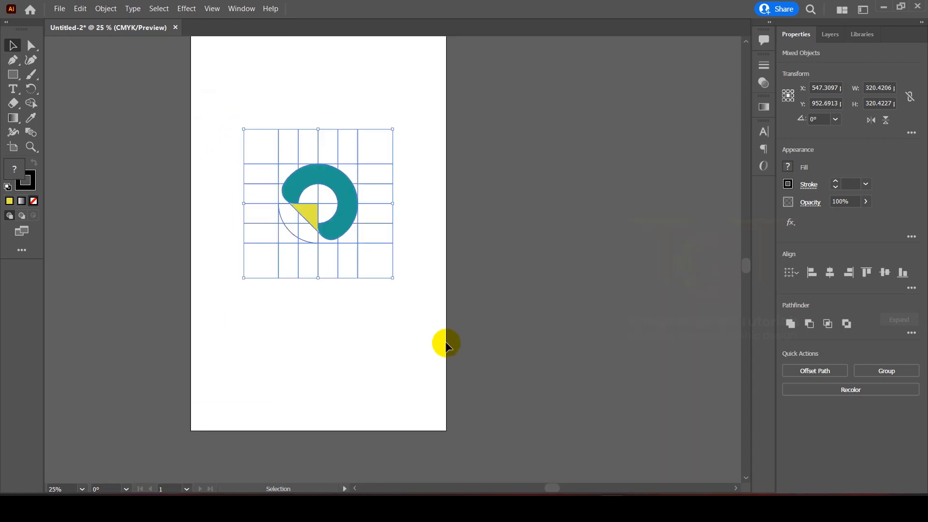
key("Delete")
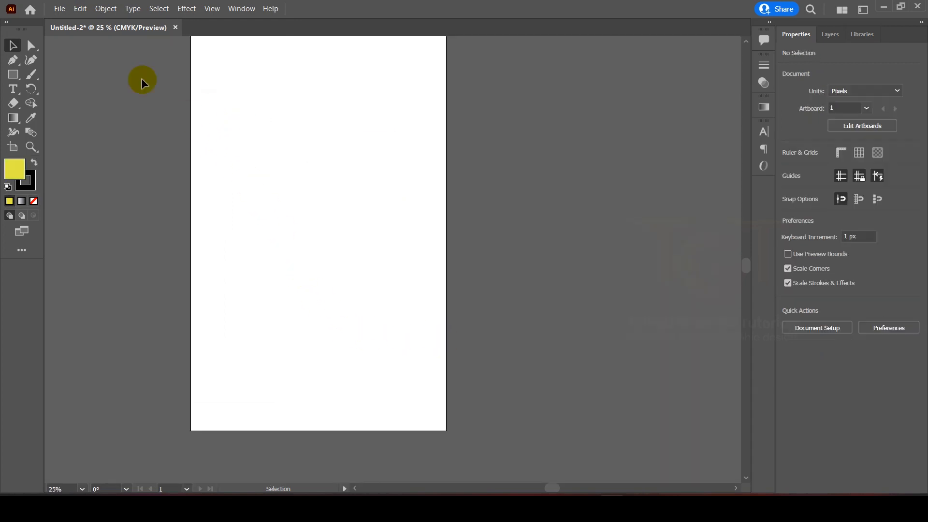
left_click(80, 8)
left_click(94, 88)
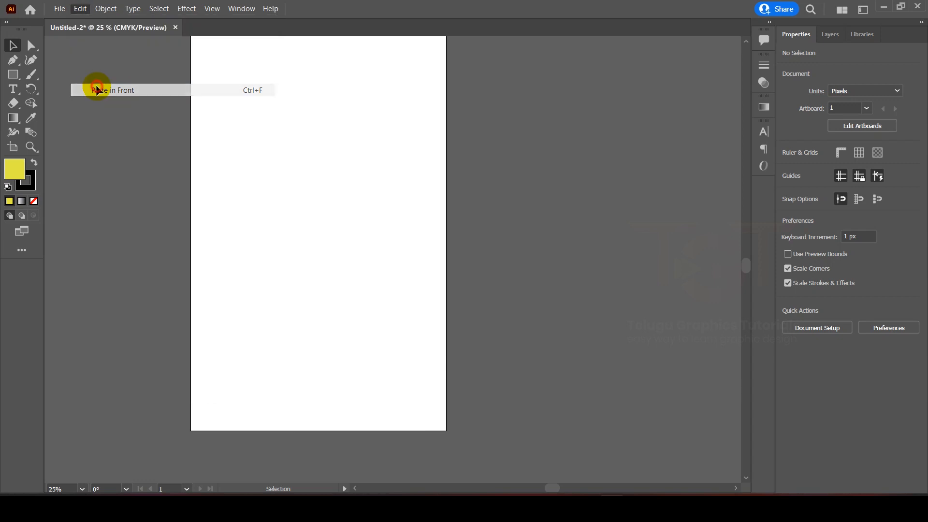
- Fill the yellow triangle with a white-to-black linear gradient
left_click(225, 208)
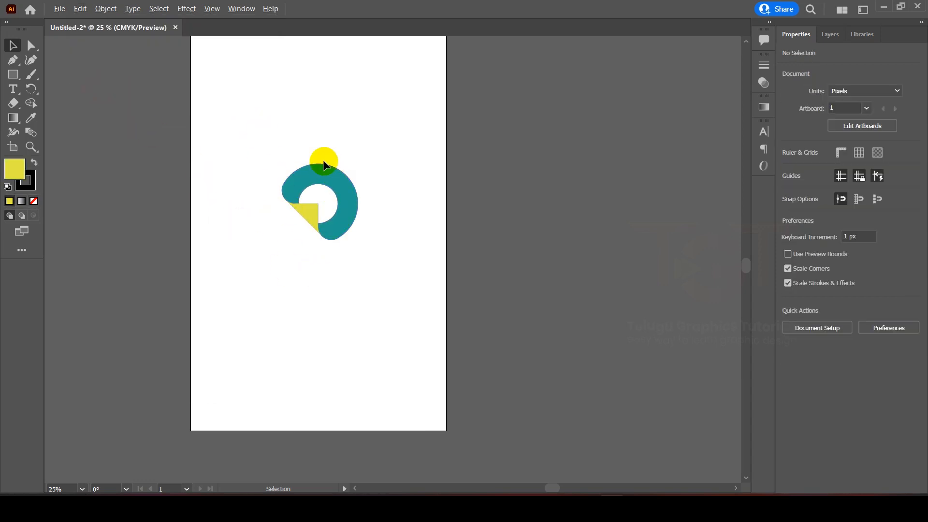
scroll(323, 160, "up", 3)
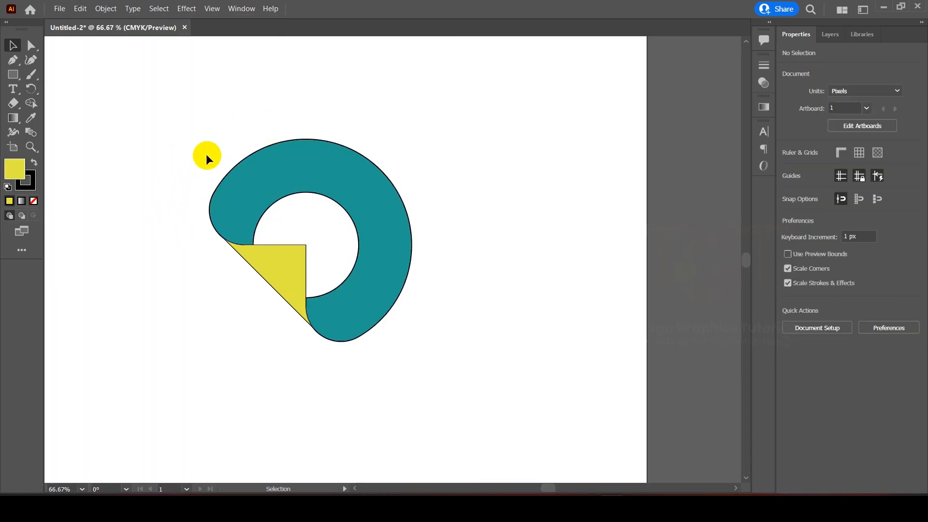
left_click_drag(199, 160, 251, 204)
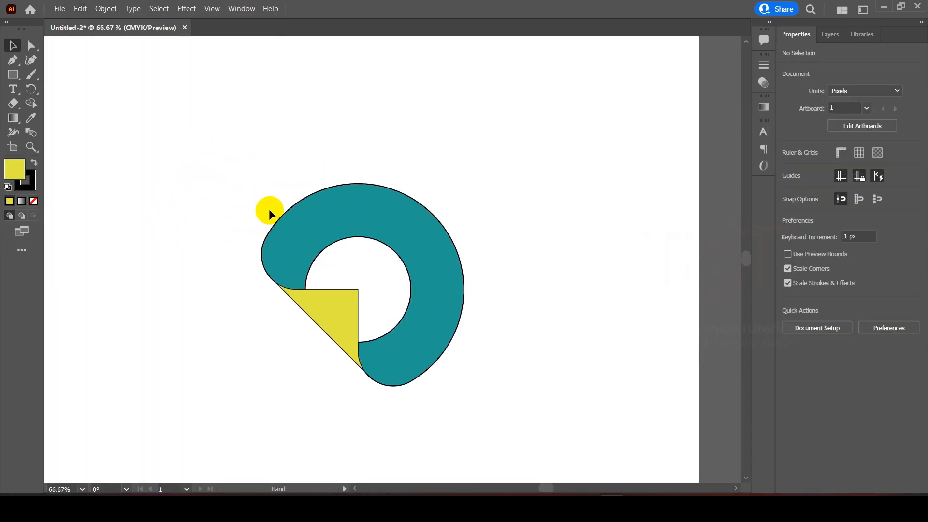
left_click(334, 317)
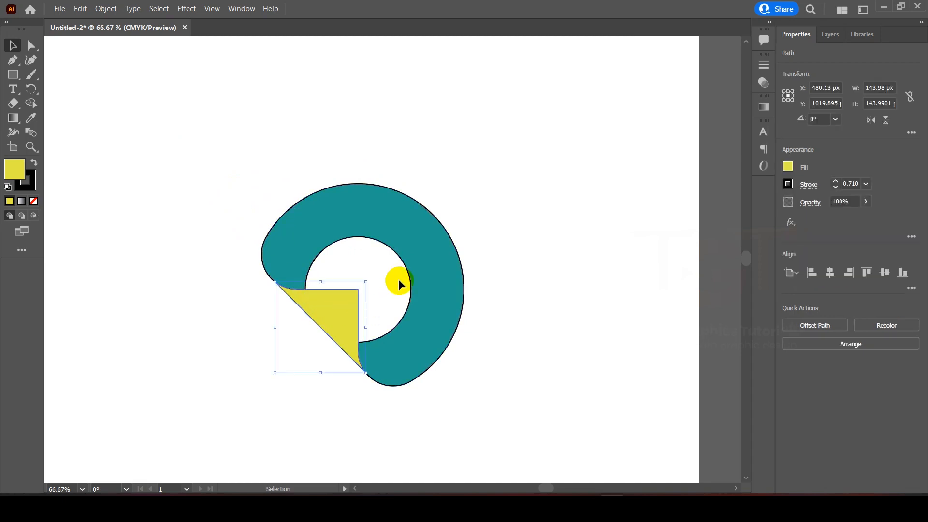
left_click(240, 9)
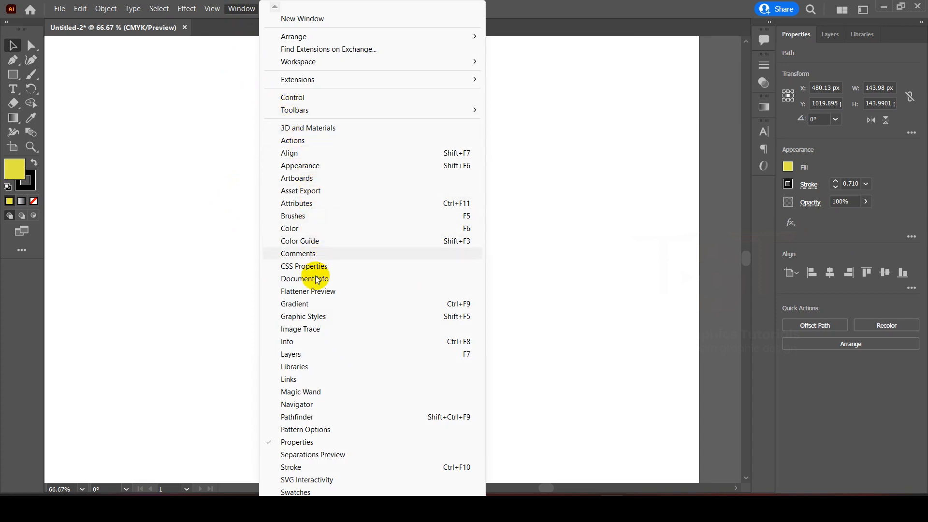
left_click(313, 303)
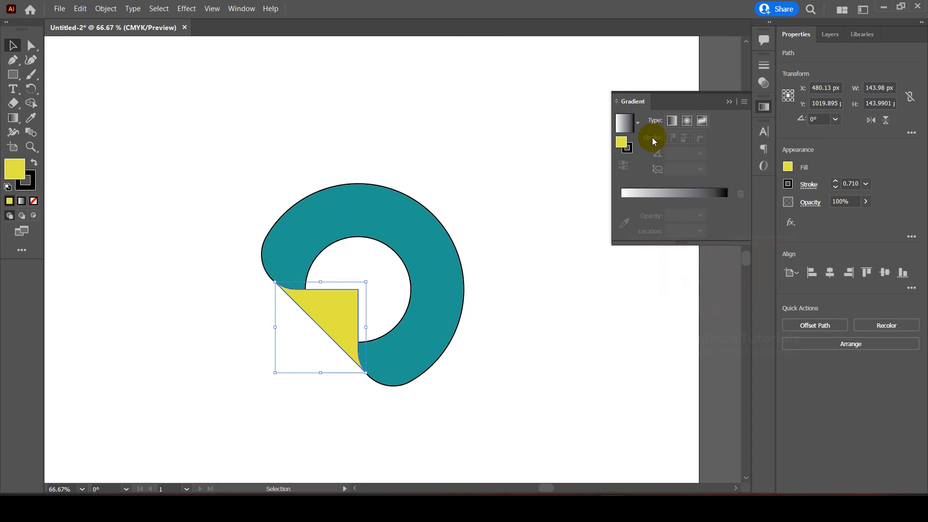
left_click(654, 191)
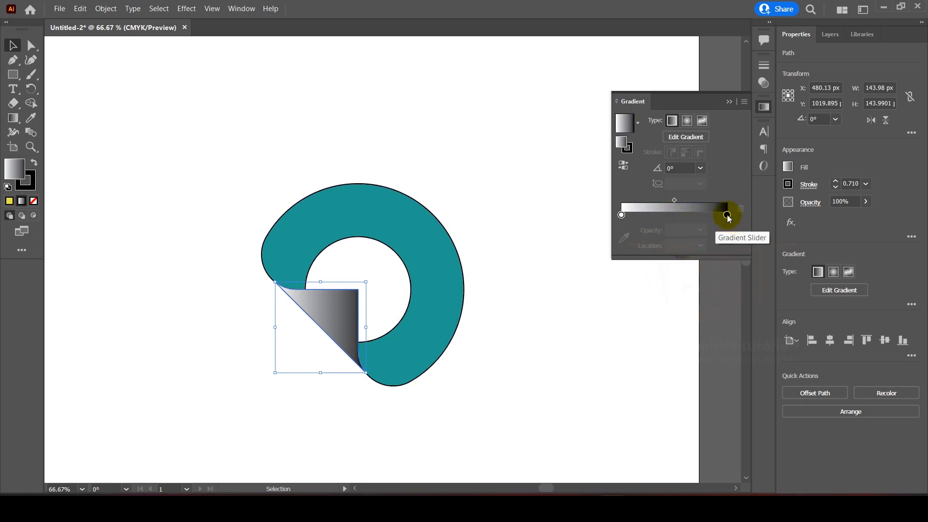
- Set the triangle's gradient to black at both ends with the white stop at 50% location
left_click_drag(728, 218, 651, 222)
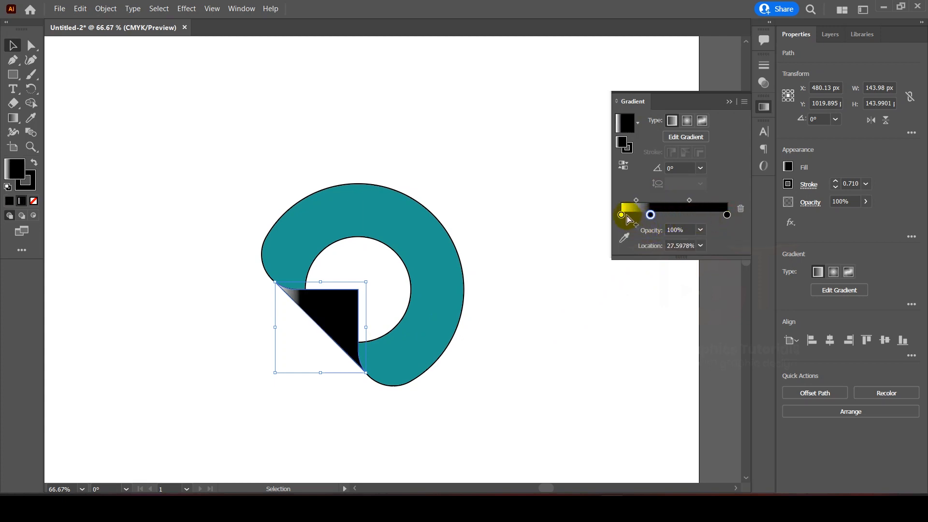
left_click(621, 215)
left_click(679, 246)
type("50")
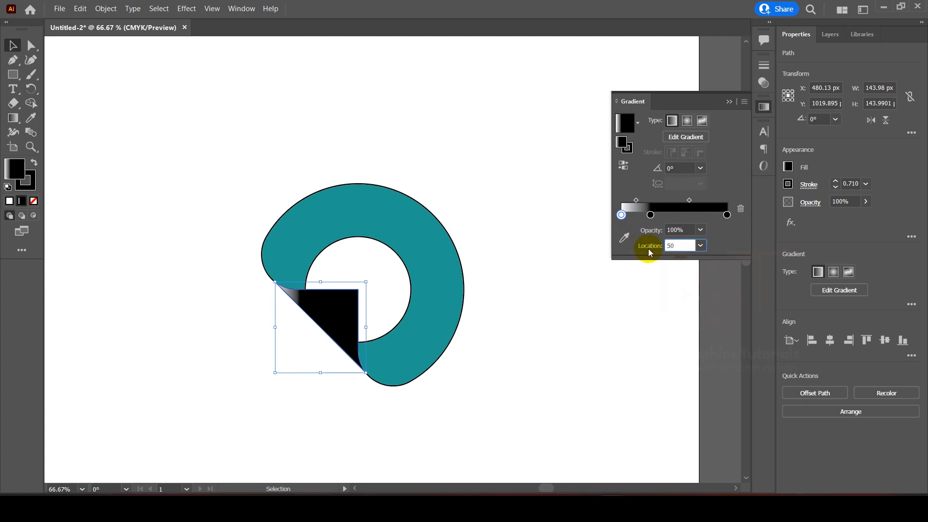
key("Return")
left_click_drag(628, 216, 595, 220)
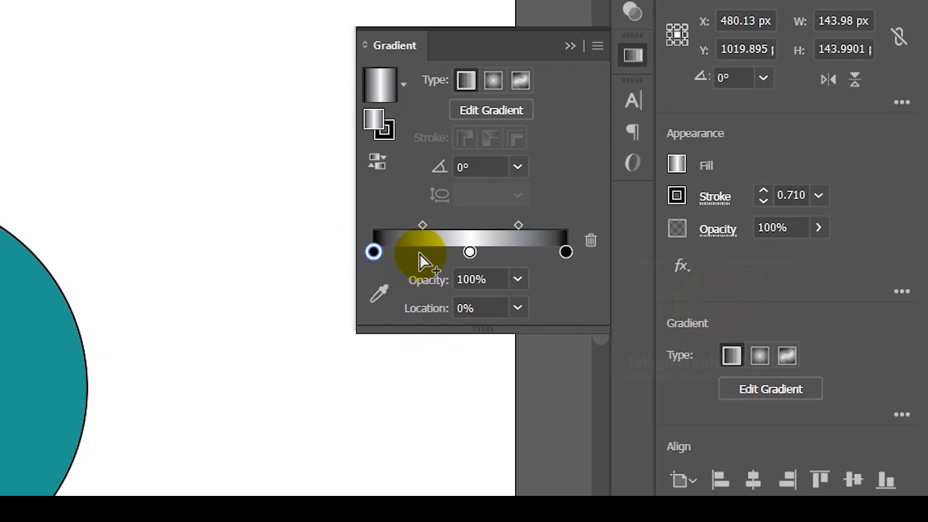
- Add a gradient stop at about 25% between the starting black stop and the white stop, coloured C=0 M=0 Y=0 K=80
left_click(420, 253)
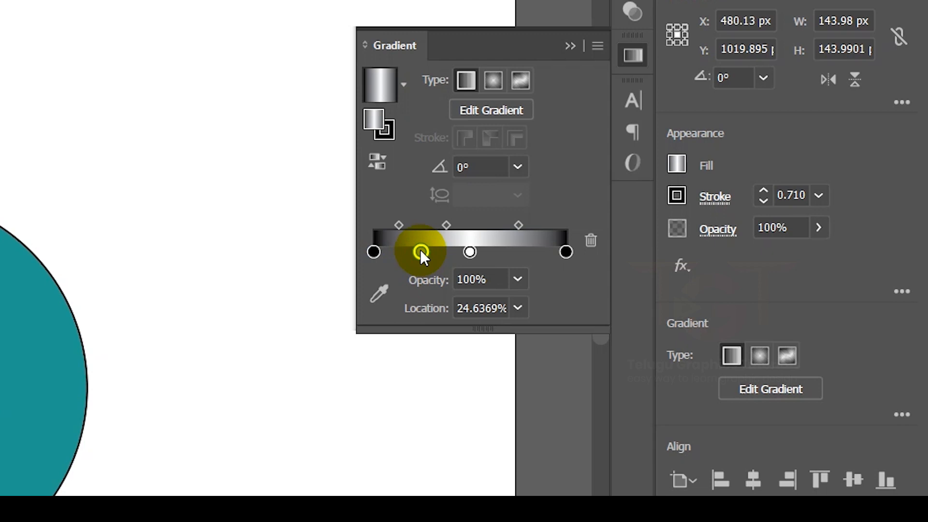
double_click(420, 250)
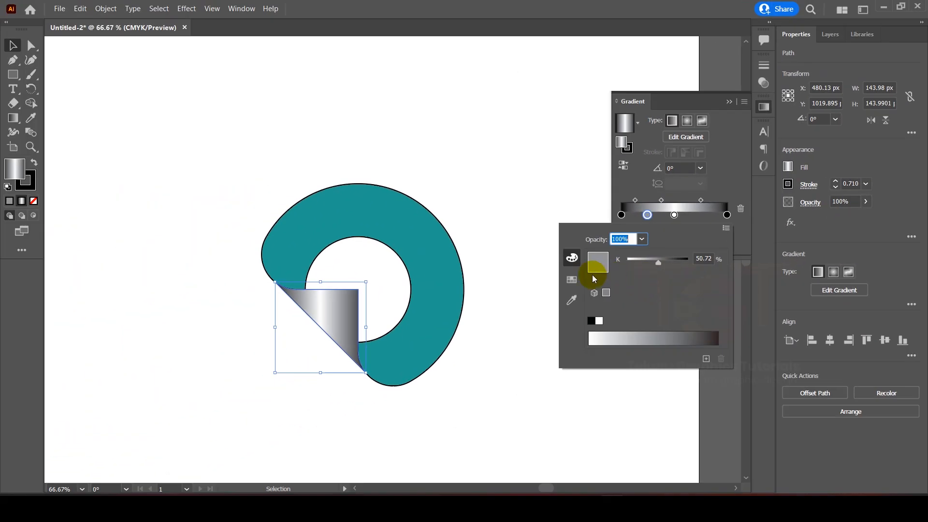
left_click(571, 279)
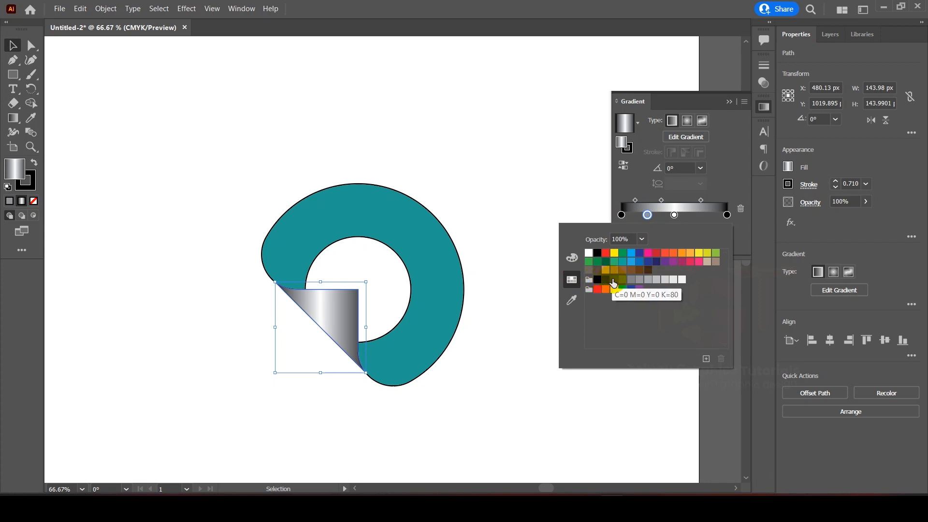
left_click(614, 283)
left_click(632, 184)
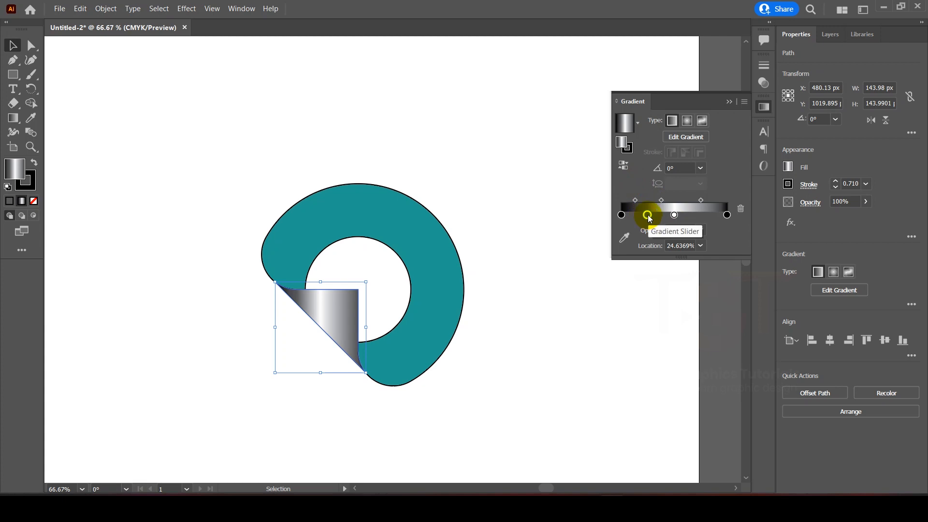
- Add a matching dark grey stop at 75% location and set the first grey stop's location to exactly 25%
left_click(687, 216)
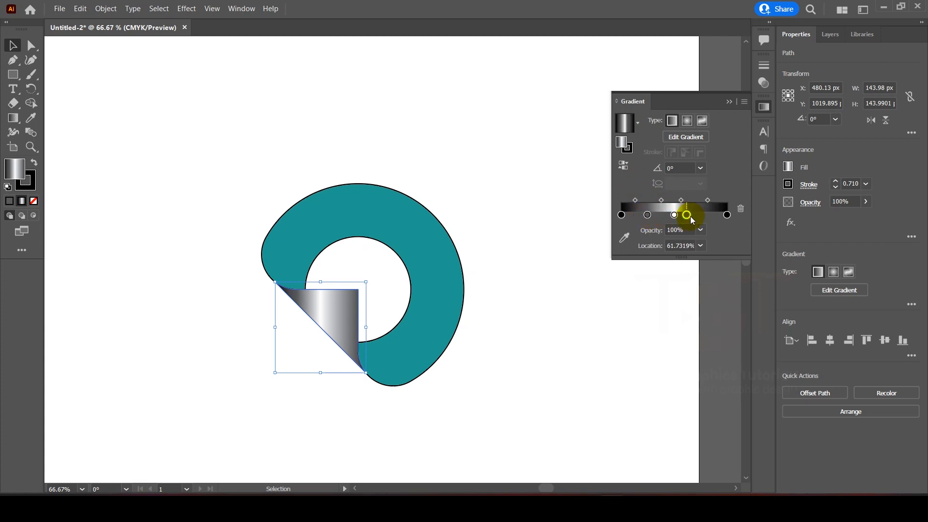
left_click(680, 246)
type("75")
key("Return")
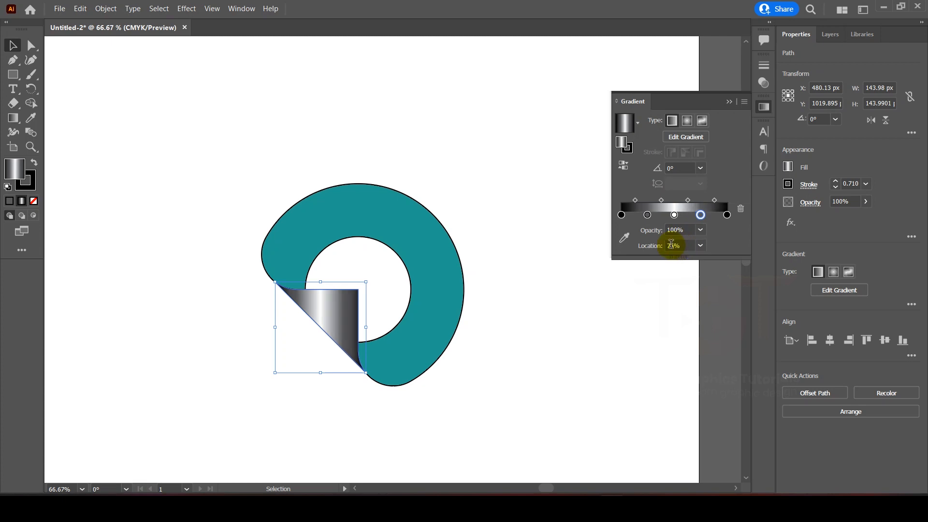
left_click(648, 215)
left_click(676, 245)
type("25")
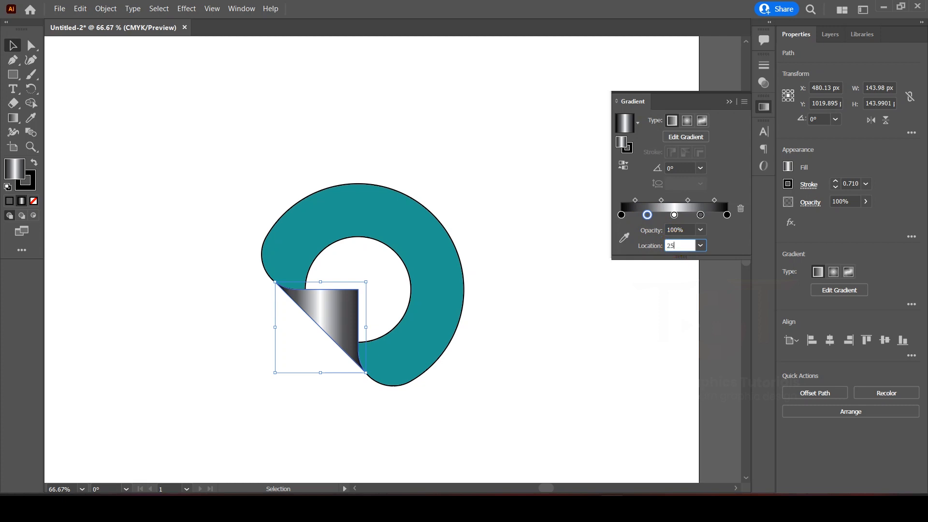
key("Return")
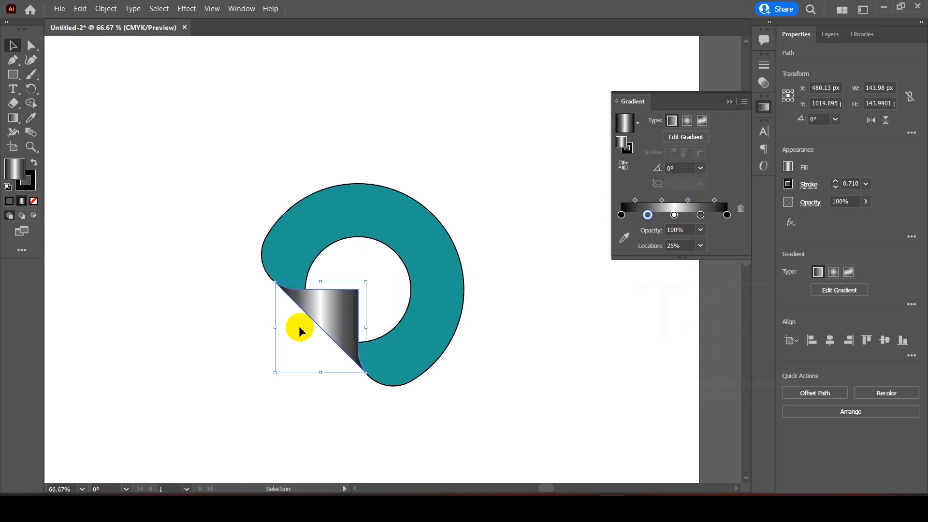
- Set the triangle's gradient angle to 45° and remove its stroke
left_click(701, 168)
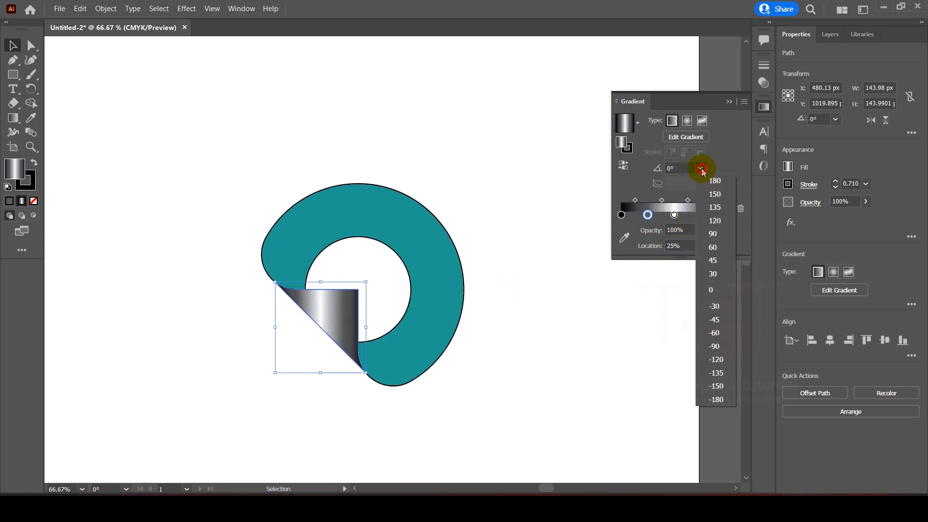
left_click(715, 261)
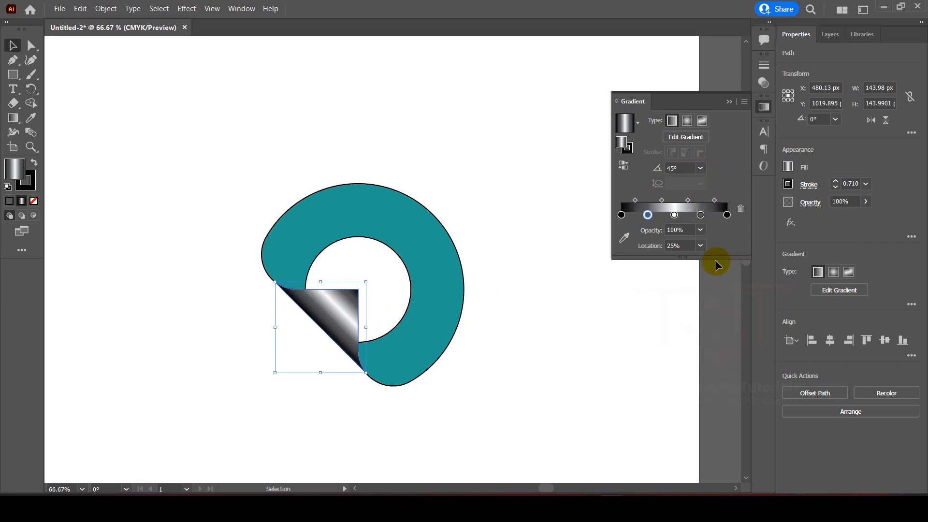
left_click(836, 187)
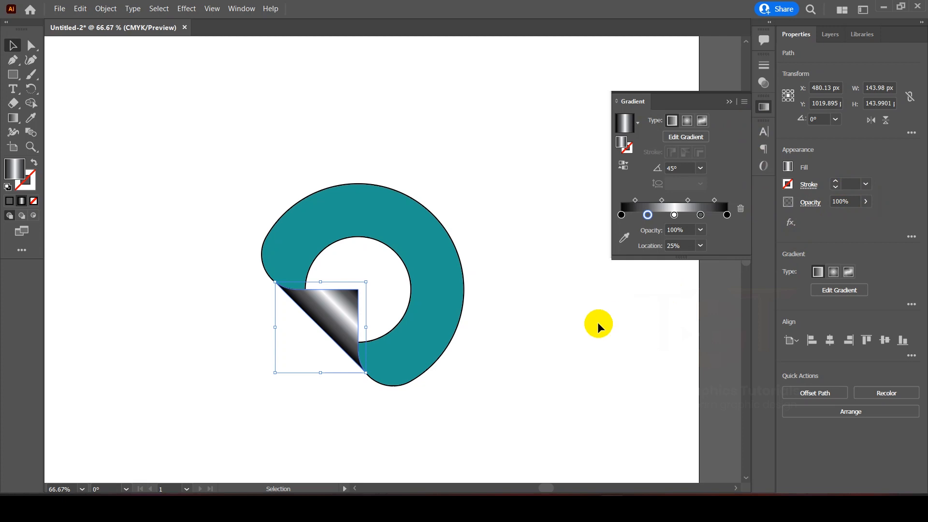
- Fill the teal ring with the White, Black gradient and recolour its black end stop blue (C 85, M 50, Y 0, K 0)
left_click(399, 211)
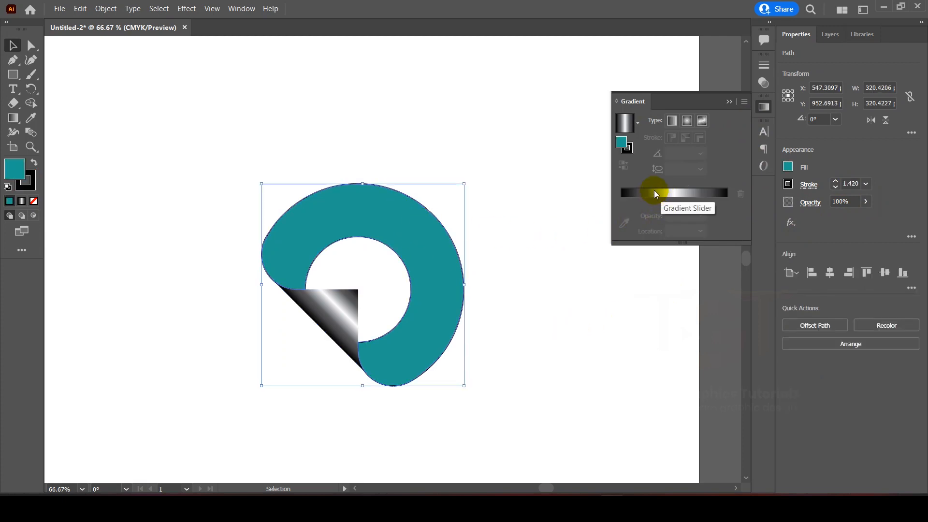
left_click(638, 124)
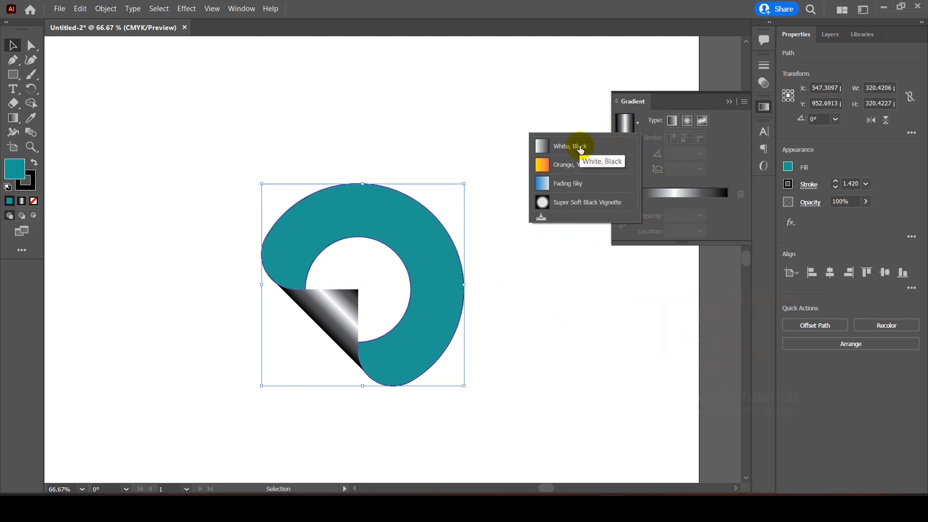
left_click(580, 149)
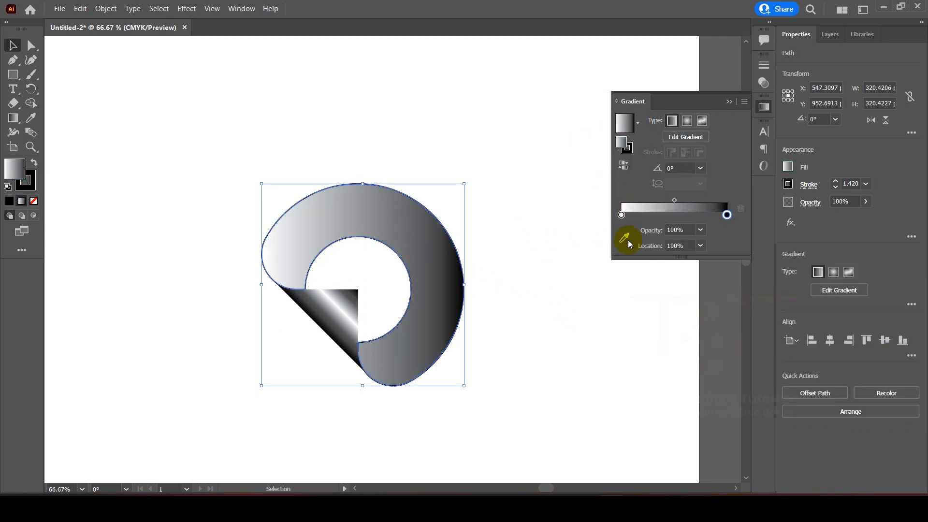
double_click(728, 214)
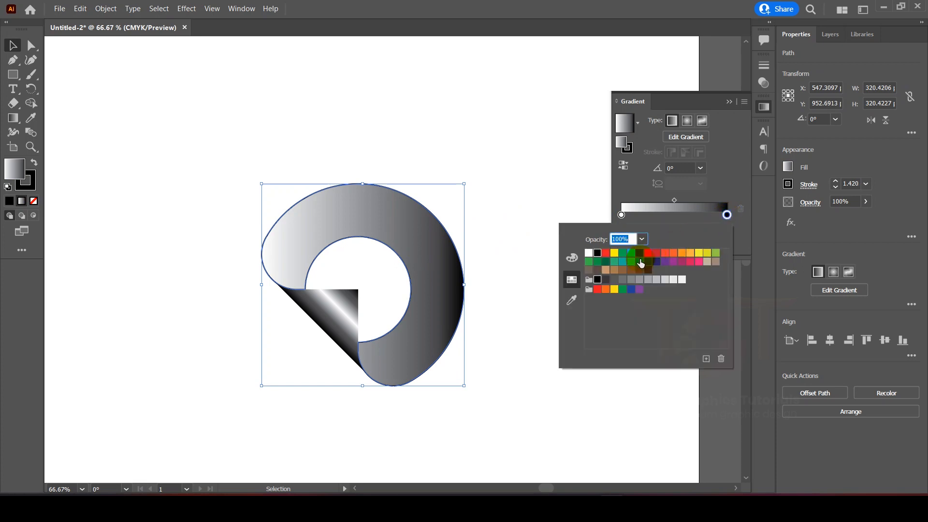
left_click(639, 262)
- Recolour the ring gradient's white start stop with the same blue and darken it to K 80%
left_click(621, 214)
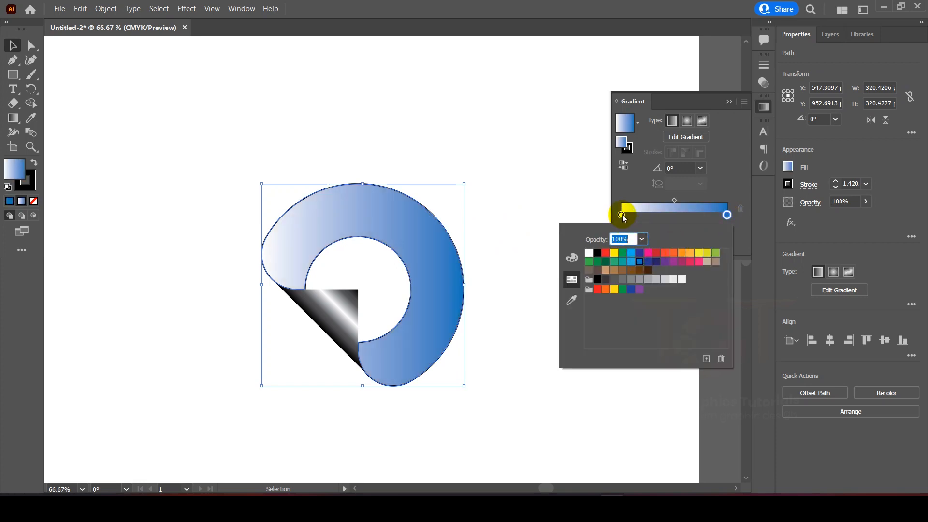
double_click(621, 215)
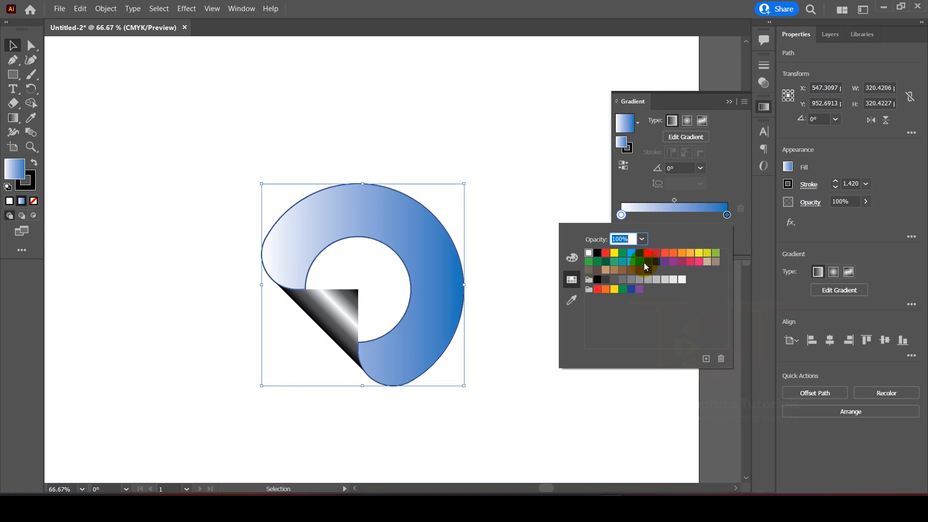
left_click(639, 262)
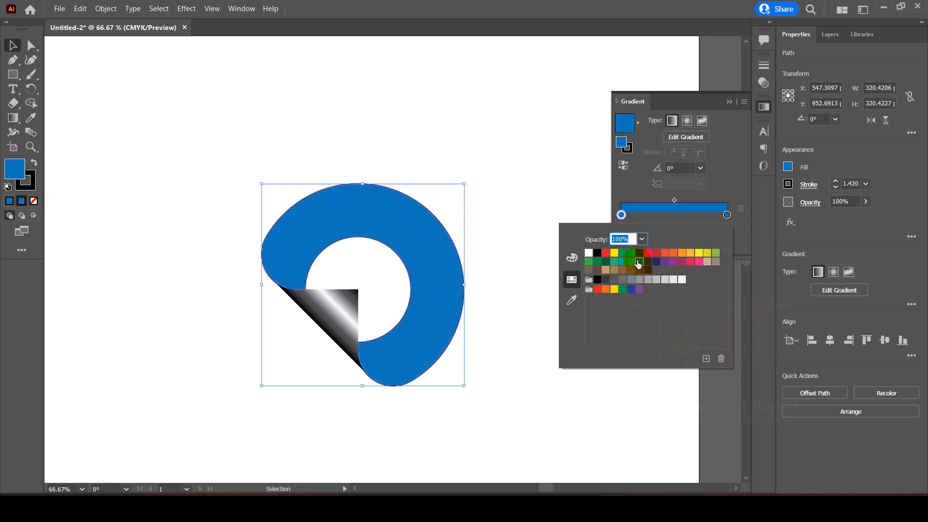
left_click(572, 258)
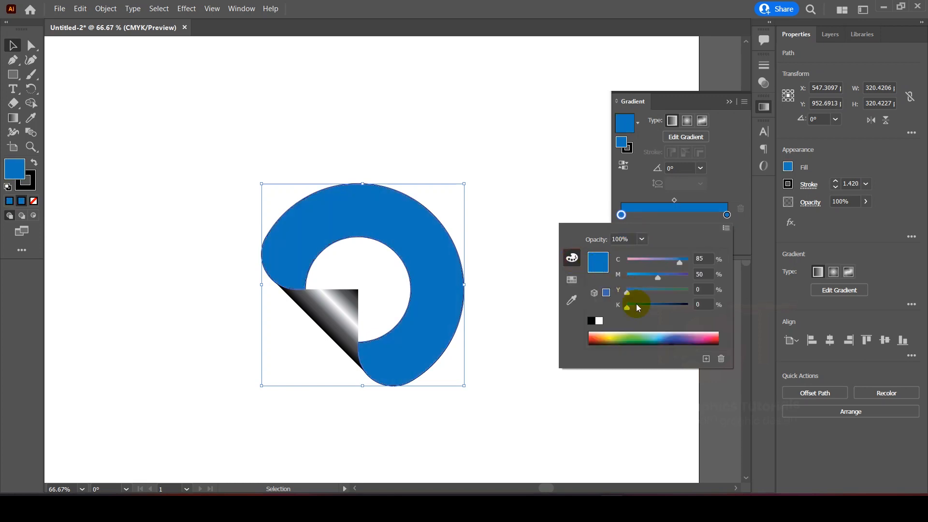
left_click_drag(628, 309, 669, 306)
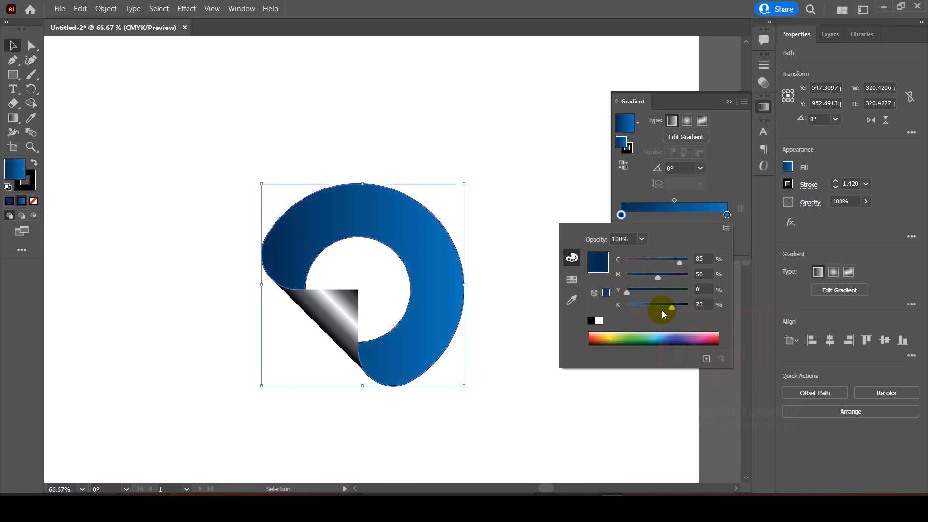
left_click_drag(673, 306, 674, 307)
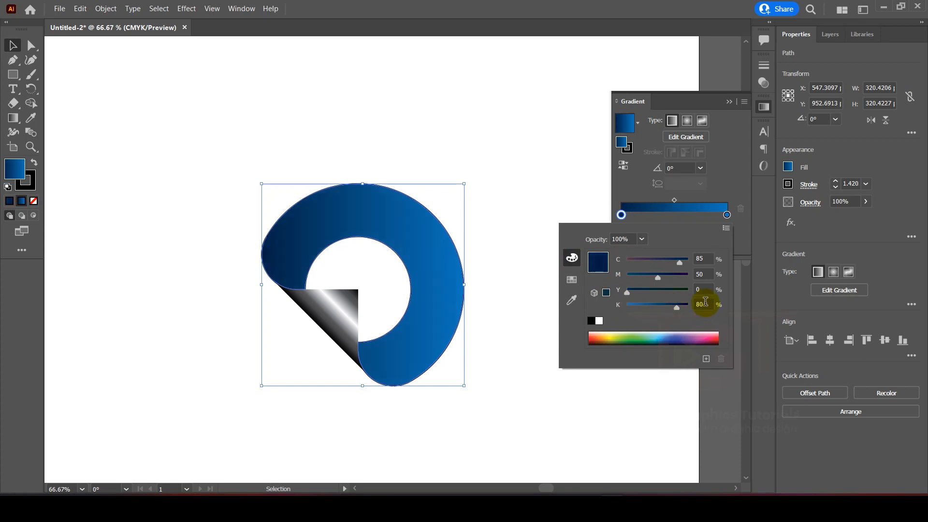
- Set the ring's gradient angle to 45°, then remove its stroke and deselect it
left_click(701, 168)
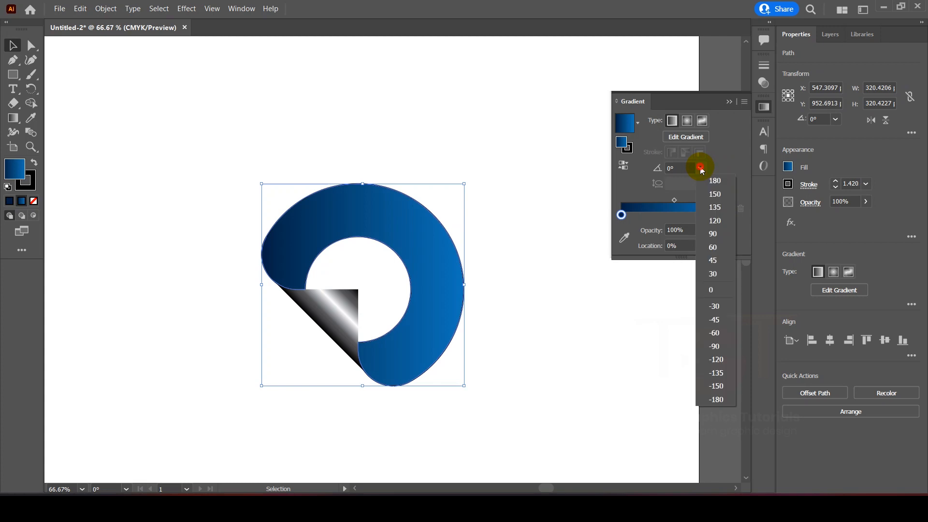
left_click(717, 260)
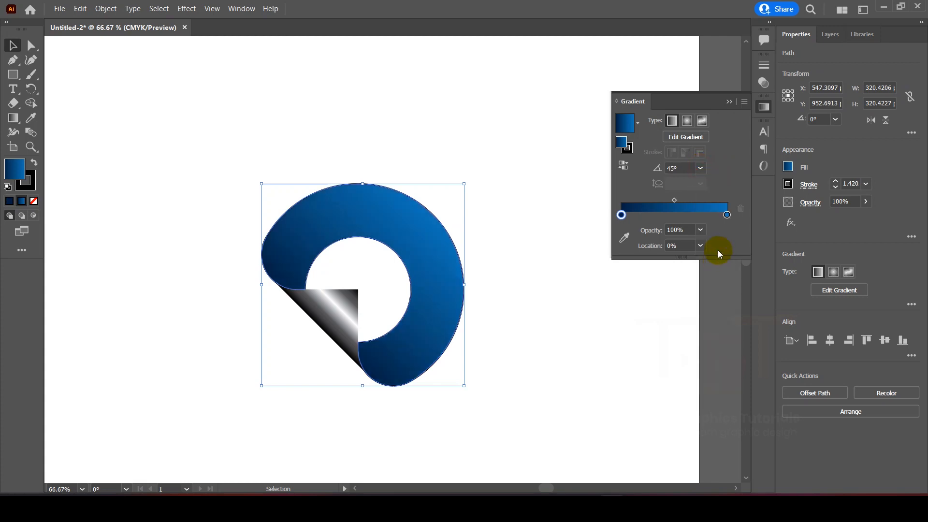
left_click(762, 109)
left_click(487, 251)
left_click(458, 244)
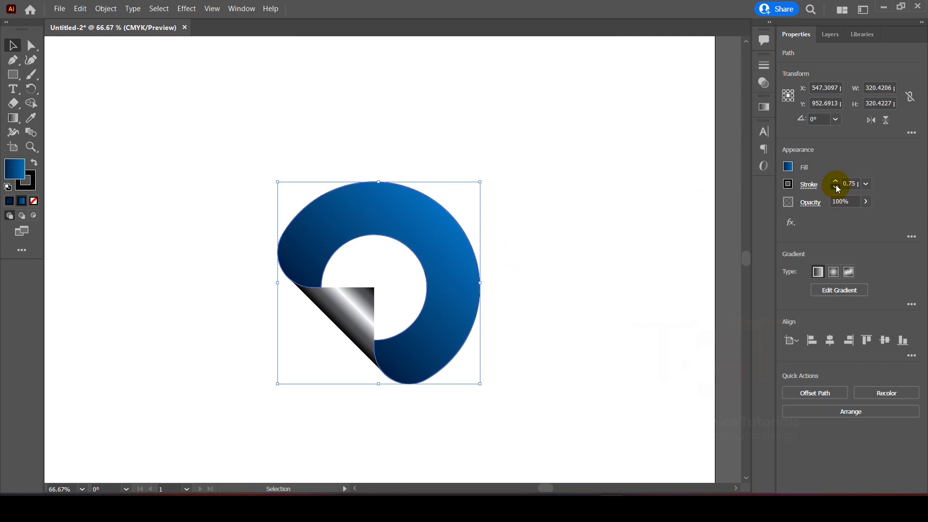
left_click(603, 190)
scroll(602, 190, "down", 2)
scroll(433, 187, "down", 1)
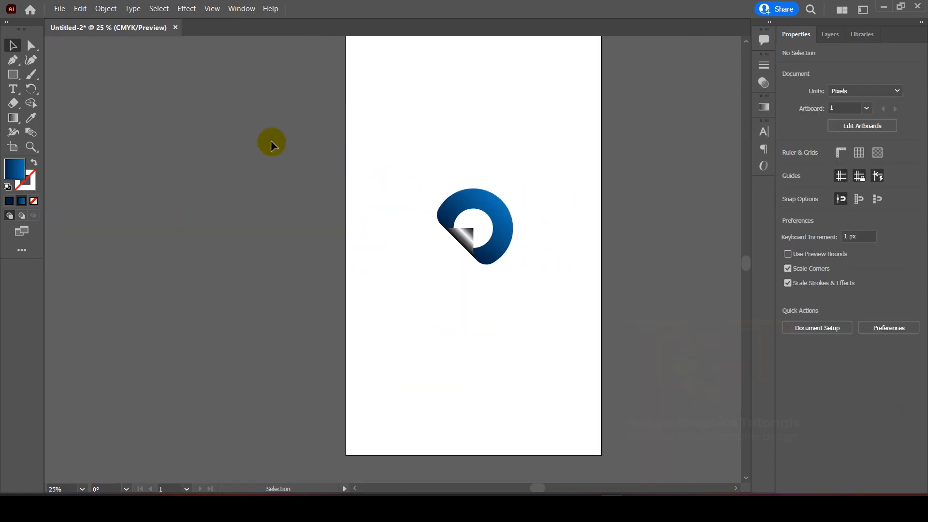
- Create a 1080 × 1920 px rectangle for the background and fill it with solid black
left_click(13, 74)
left_click(487, 237)
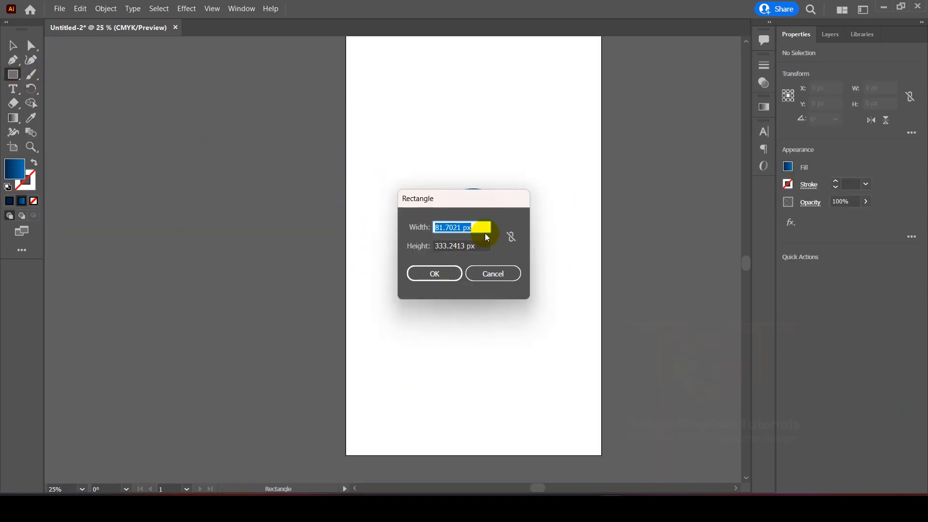
type("1080")
key("Tab")
type("1920")
key("Return")
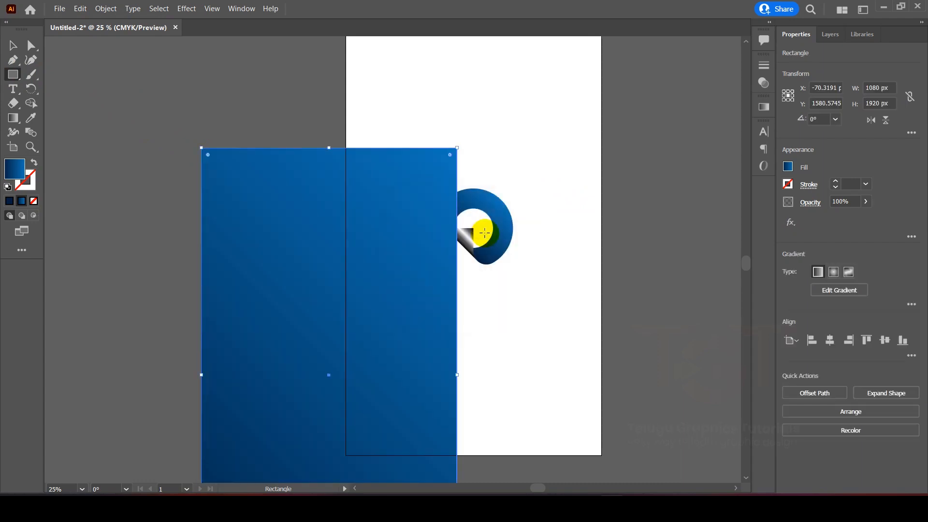
left_click(787, 167)
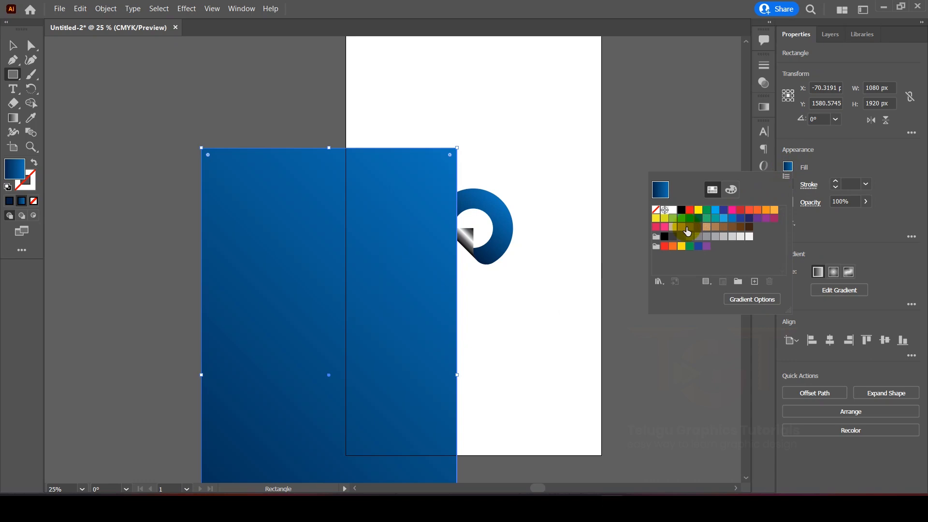
left_click(668, 238)
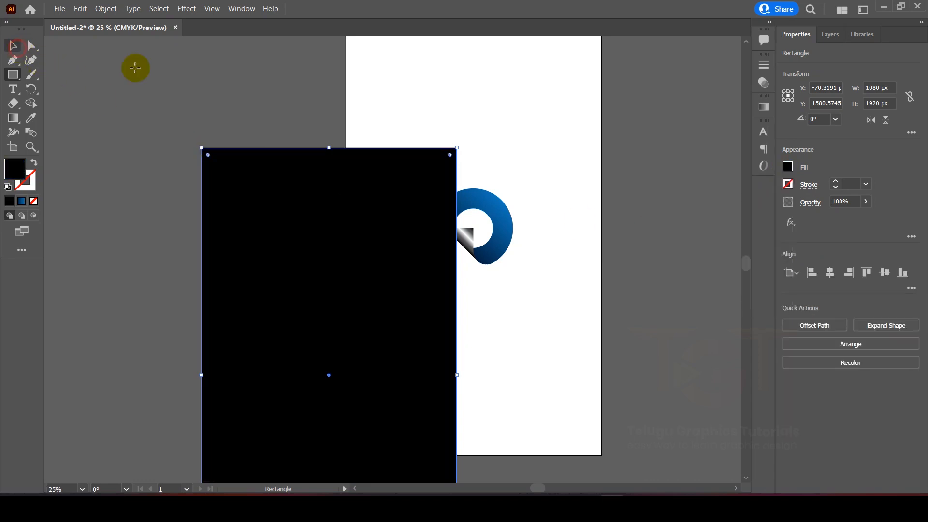
- Centre the black rectangle horizontally and vertically on the artboard, send it to the back and deselect it
left_click(830, 273)
left_click(885, 272)
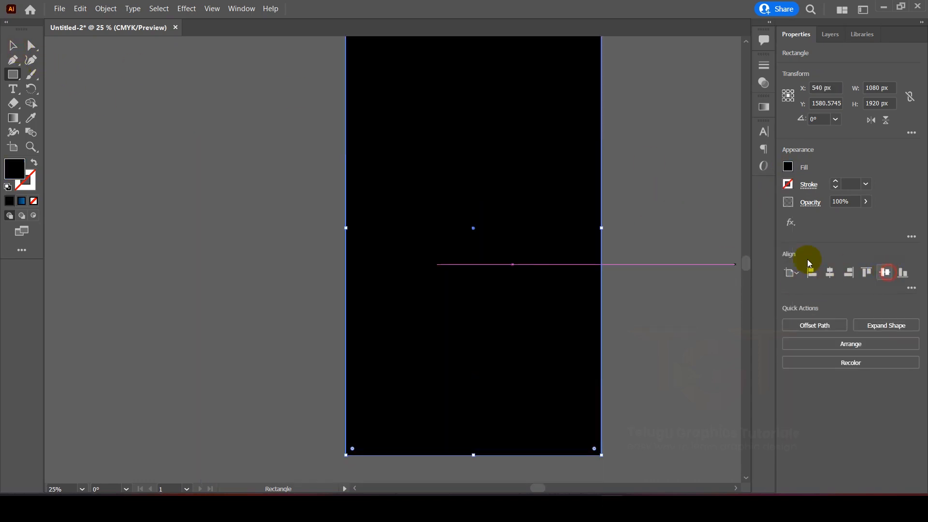
right_click(500, 137)
mouse_move(533, 353)
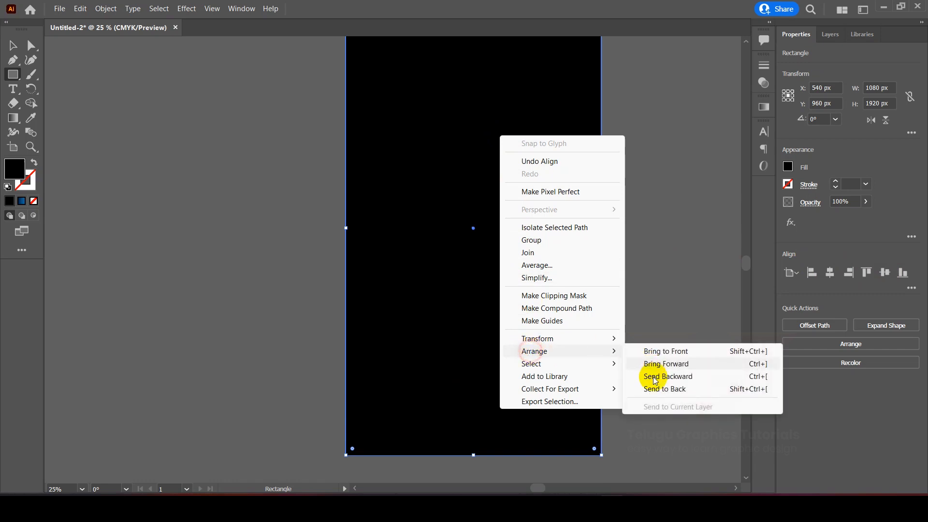
left_click(654, 387)
left_click(12, 46)
left_click(113, 124)
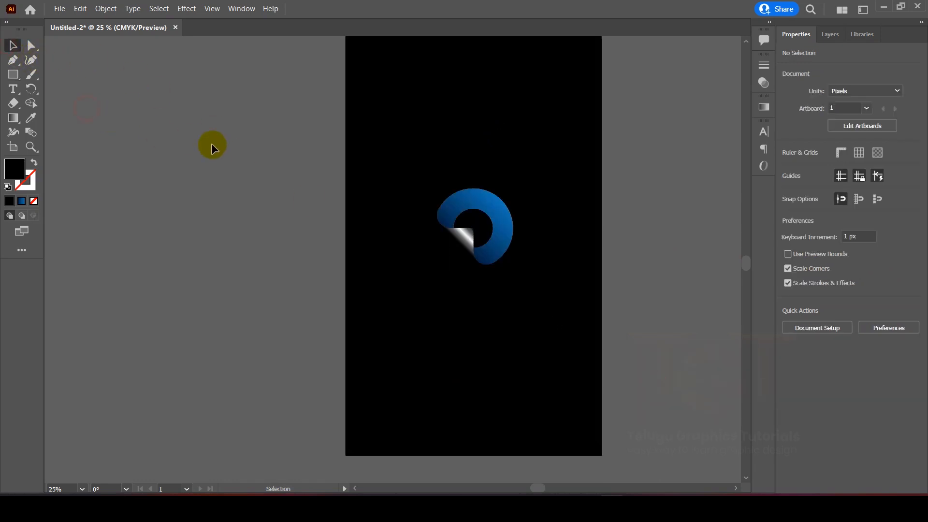
- Select the ring and triangle without the background and scale them proportionally from the centre to about 70% of the artboard's width
left_click_drag(303, 160, 568, 303)
left_click(528, 208, "shift")
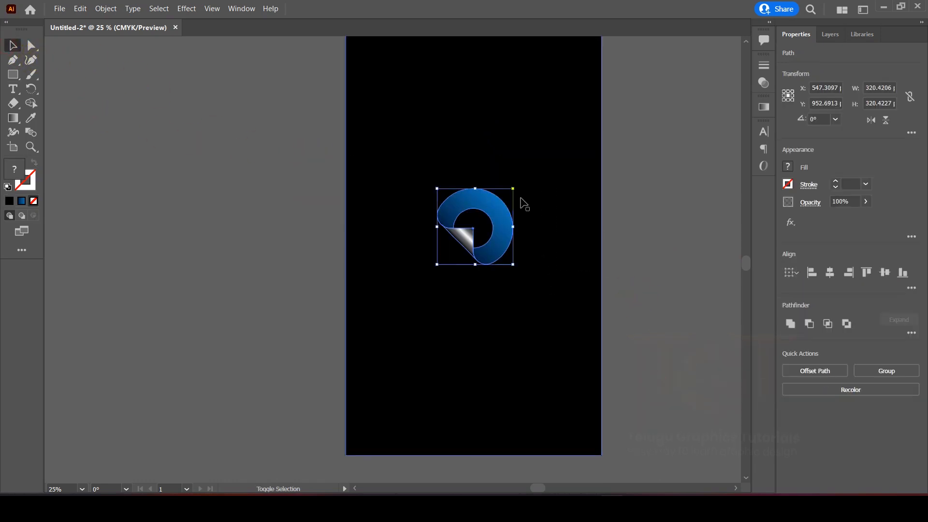
left_click_drag(513, 188, 575, 137)
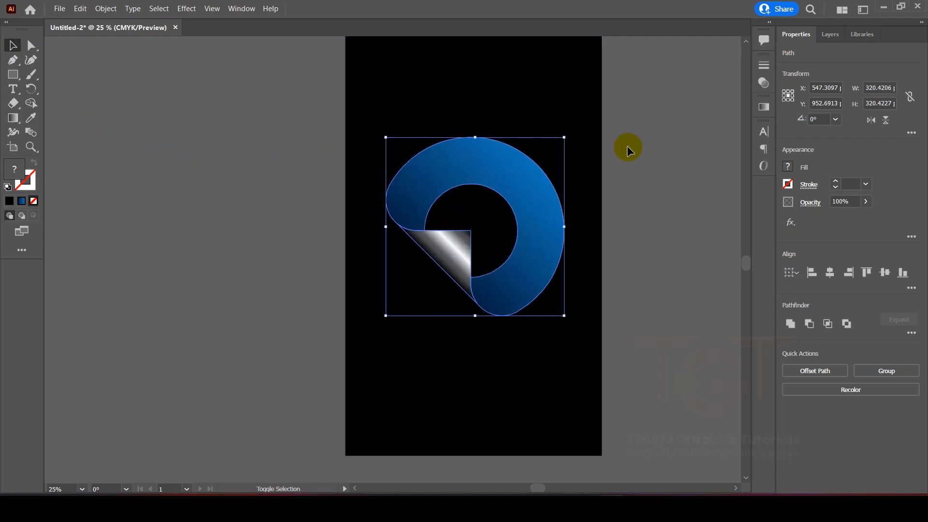
left_click(629, 147)
left_click_drag(631, 197, 604, 236)
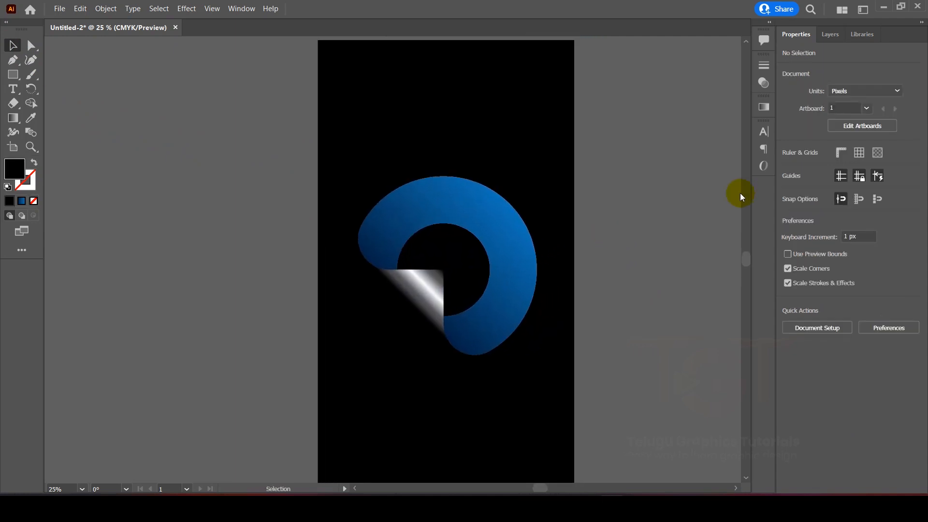